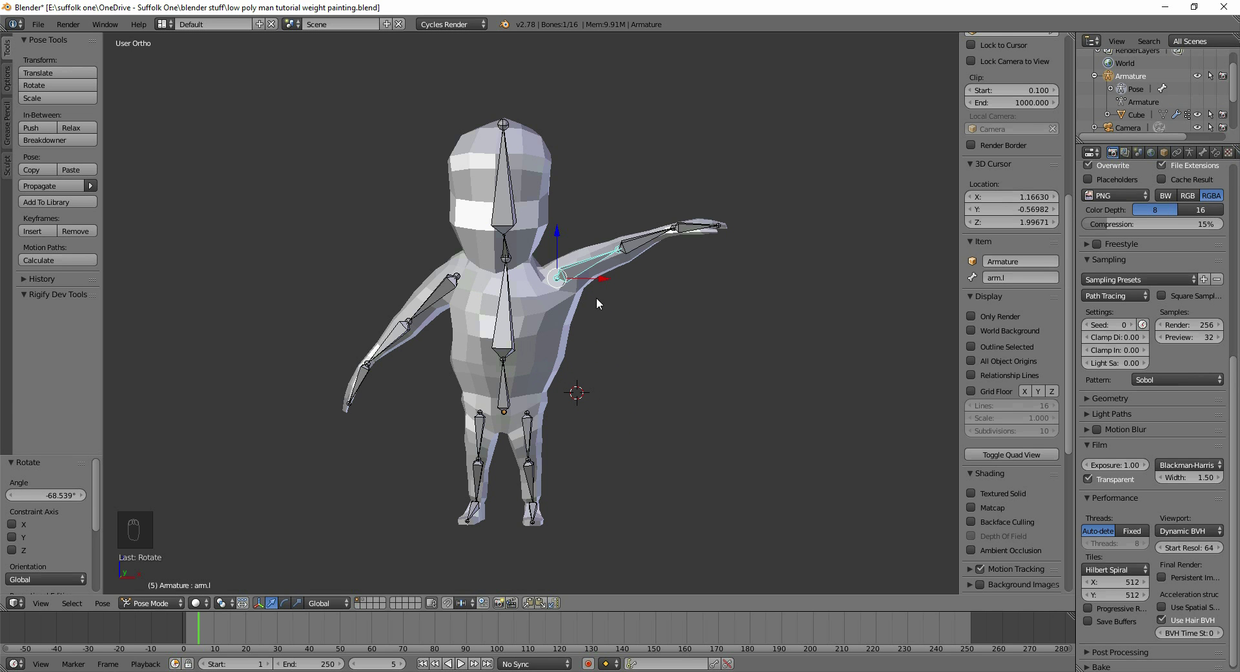
Rotate the left upper arm bone down so the arm hangs beside the body like the opposite arm
key(r)
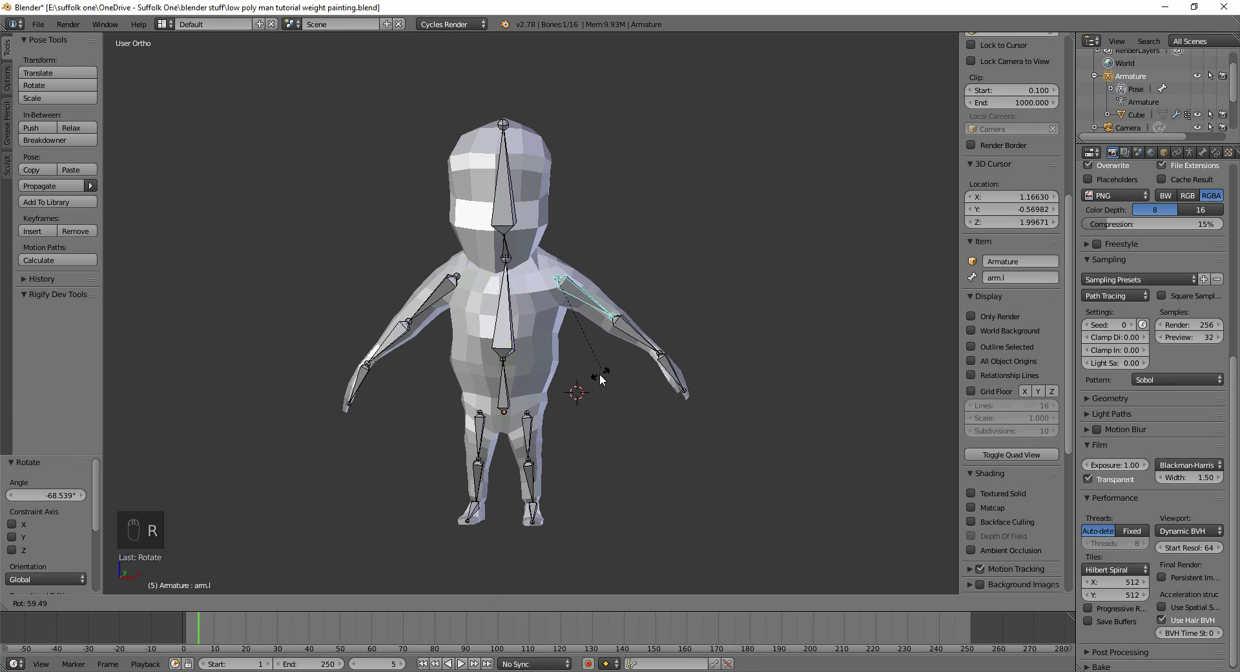
click(590, 375)
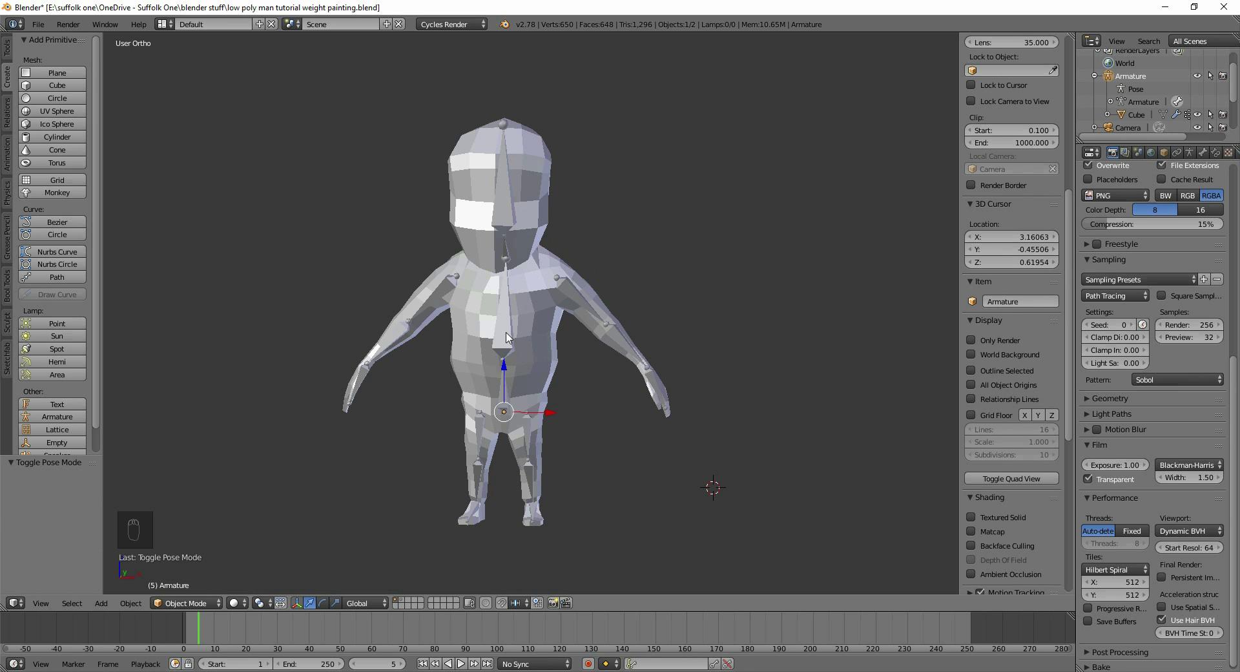
Put the armature in Pose Mode, then select the character mesh and switch it to Weight Paint mode
right_click(507, 337)
right_click(515, 350)
click(187, 603)
click(200, 559)
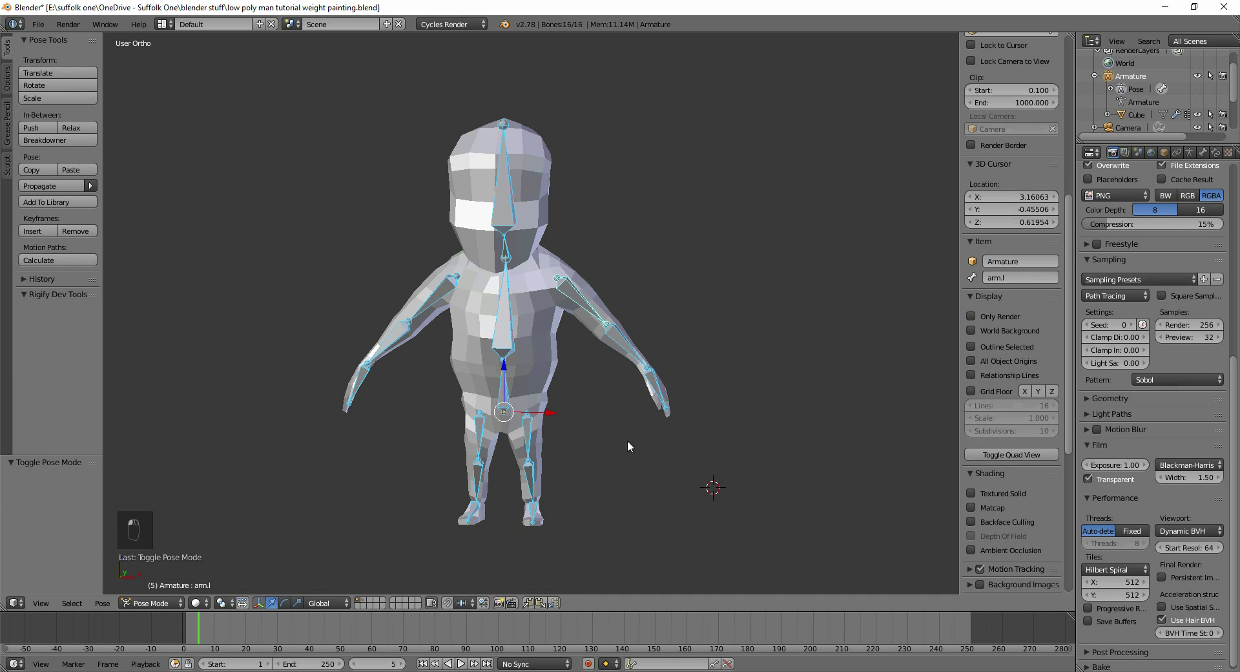
right_click(552, 362)
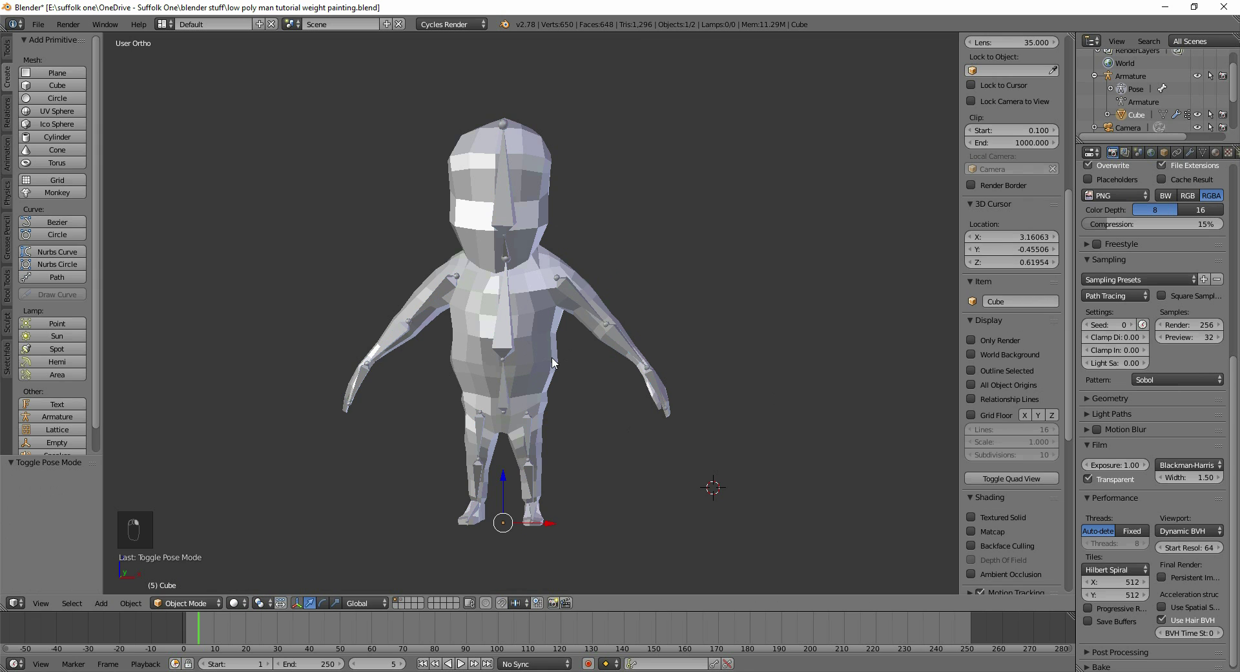
click(208, 602)
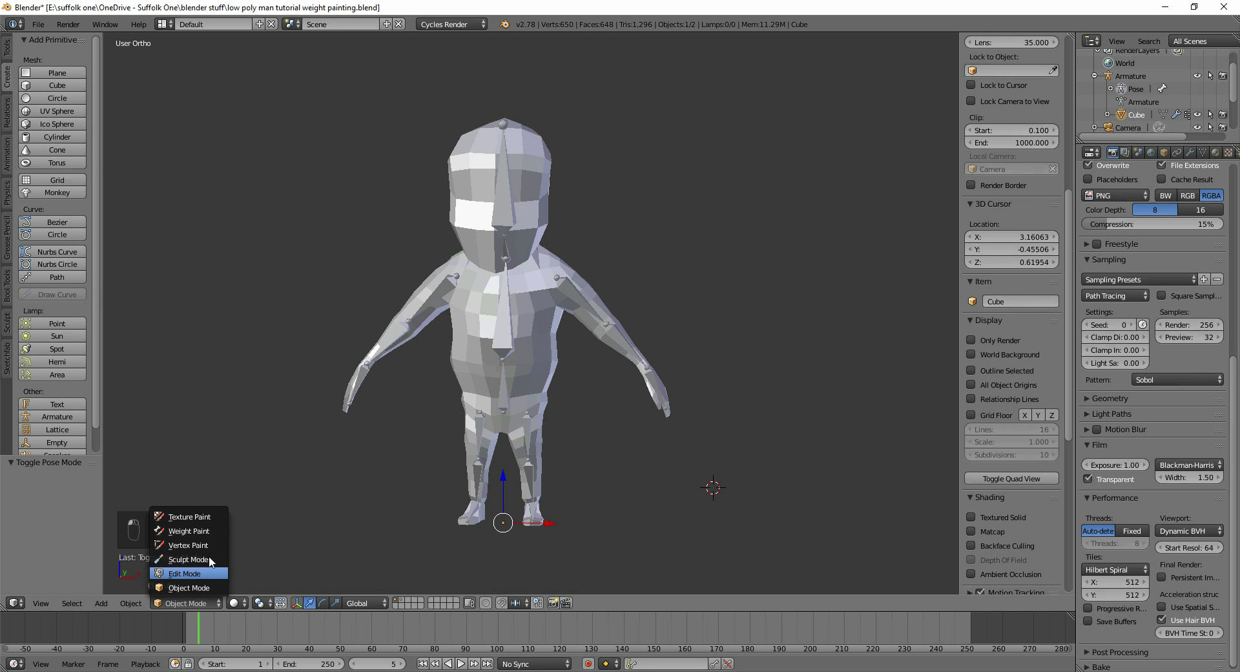
click(200, 530)
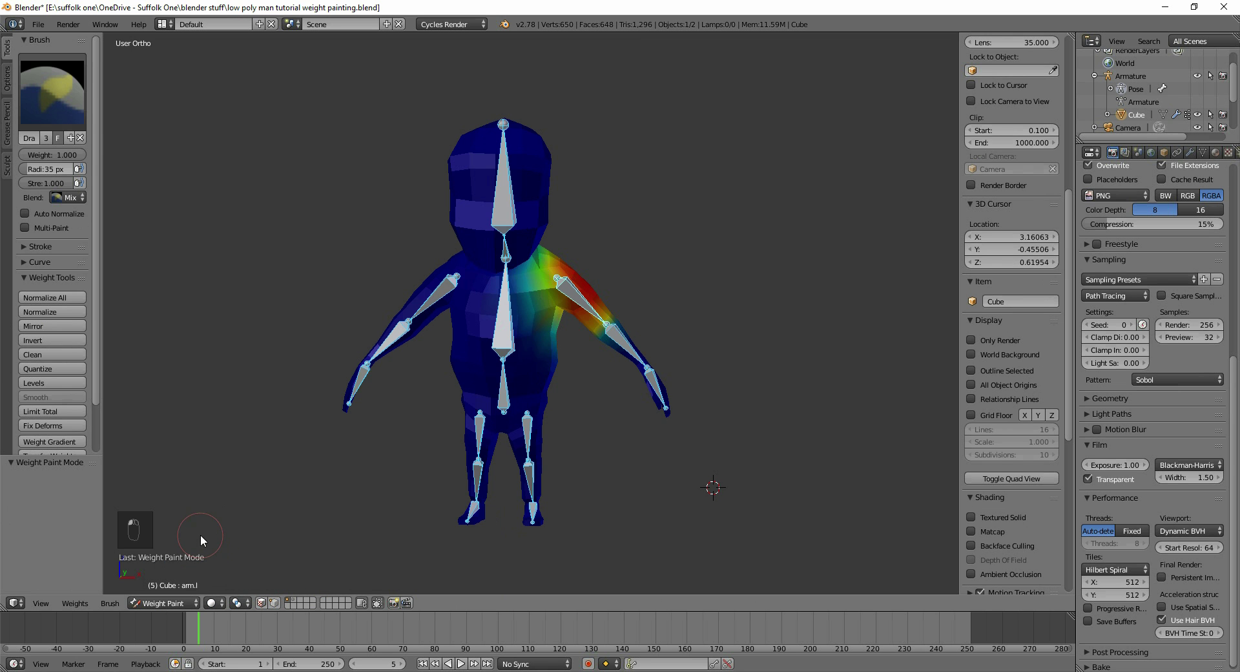
Examine the weights of the forearm, spine, head and neck bones, ending with the left upper arm bone selected
right_click(632, 354)
right_click(510, 310)
right_click(503, 181)
right_click(506, 255)
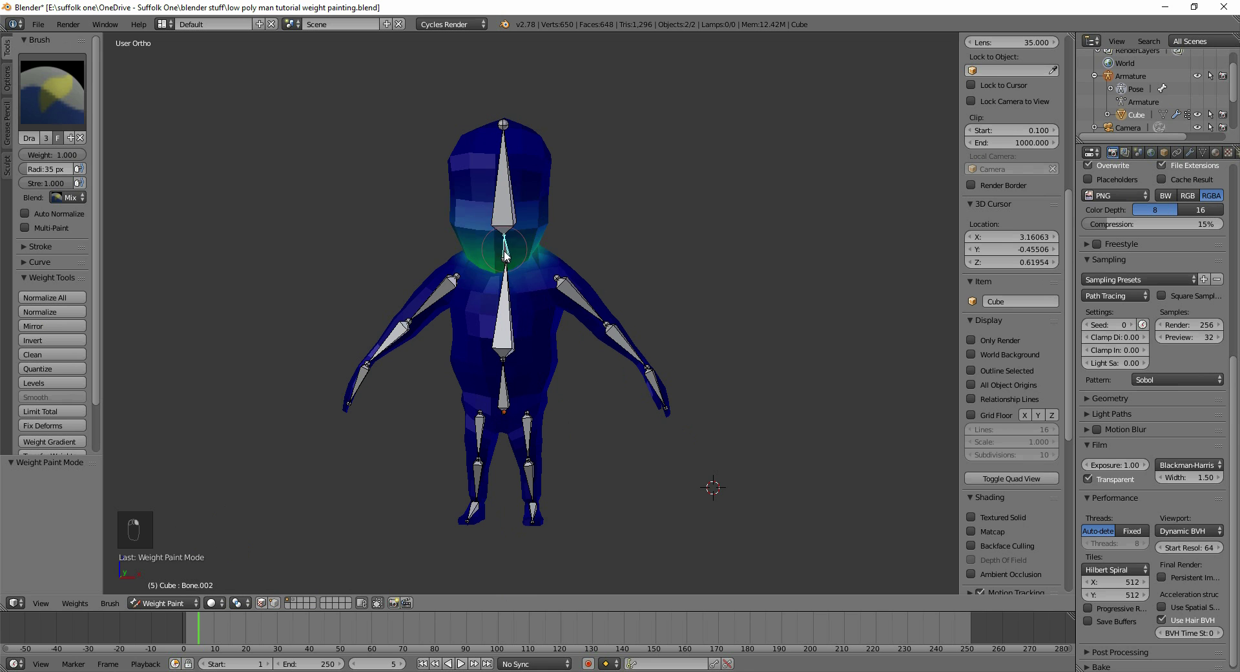
right_click(576, 294)
mouse_move(541, 300)
middle_down()
mouse_move(508, 293)
mouse_move(533, 294)
middle_up()
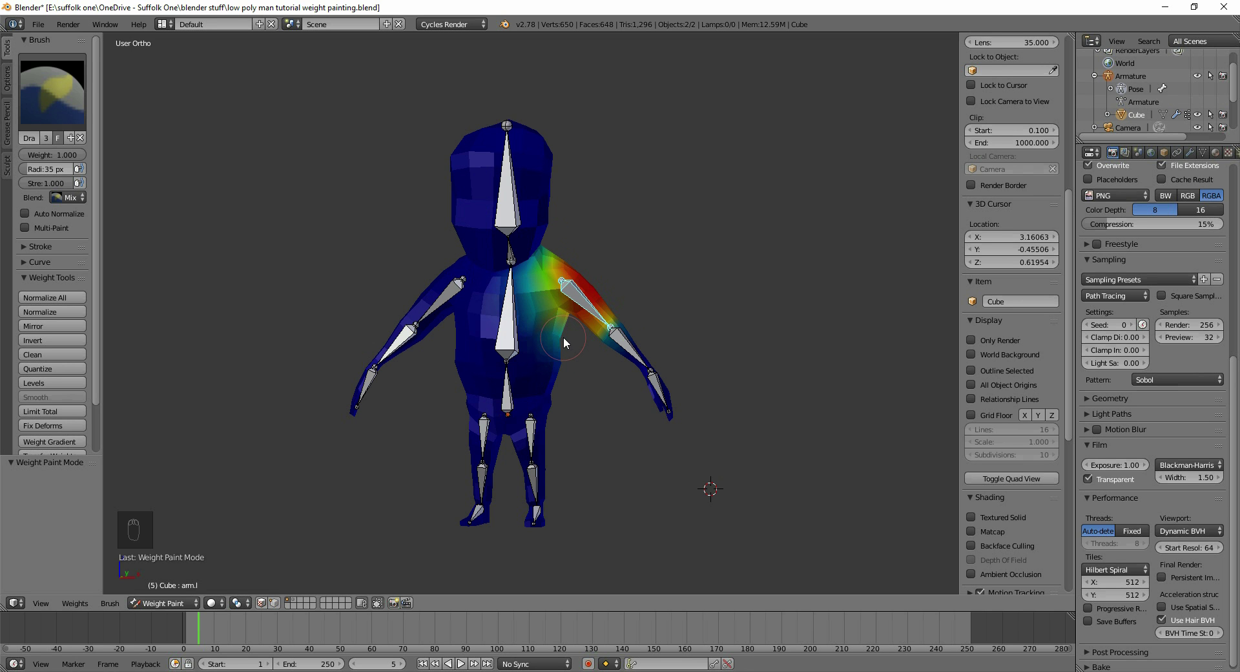
Try painting a stroke of weight 1.000 across the chest for the left upper arm bone and undo it
scroll(563, 336, up, 4)
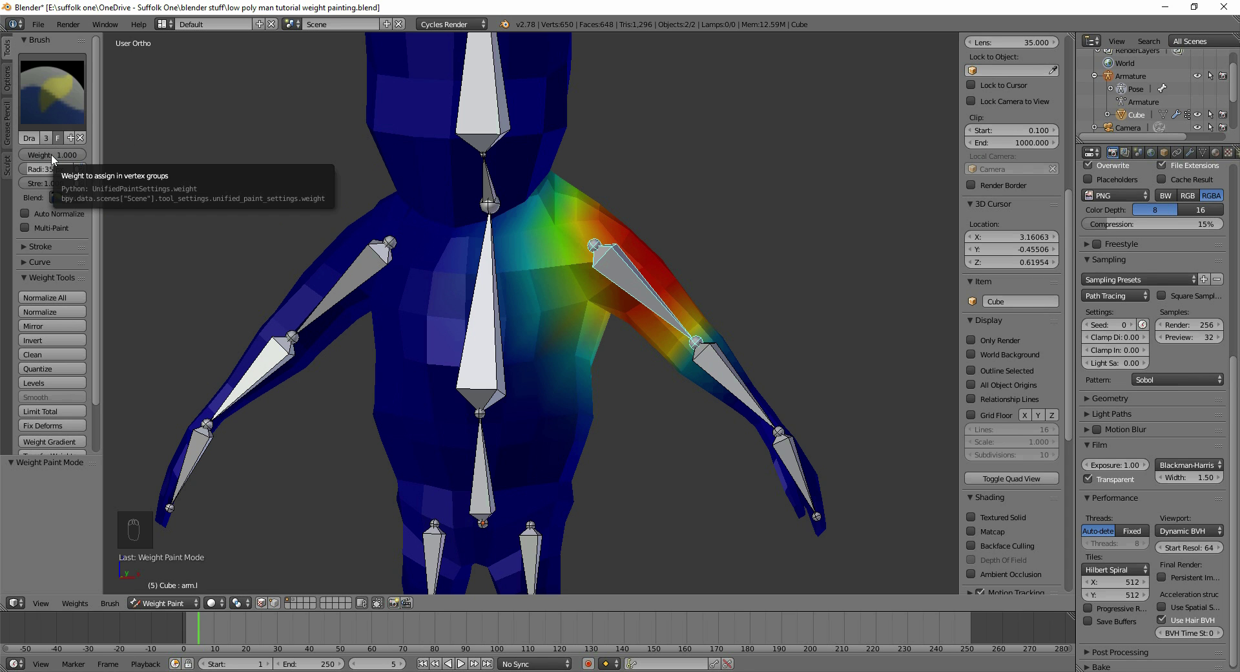
drag(545, 369, 481, 223)
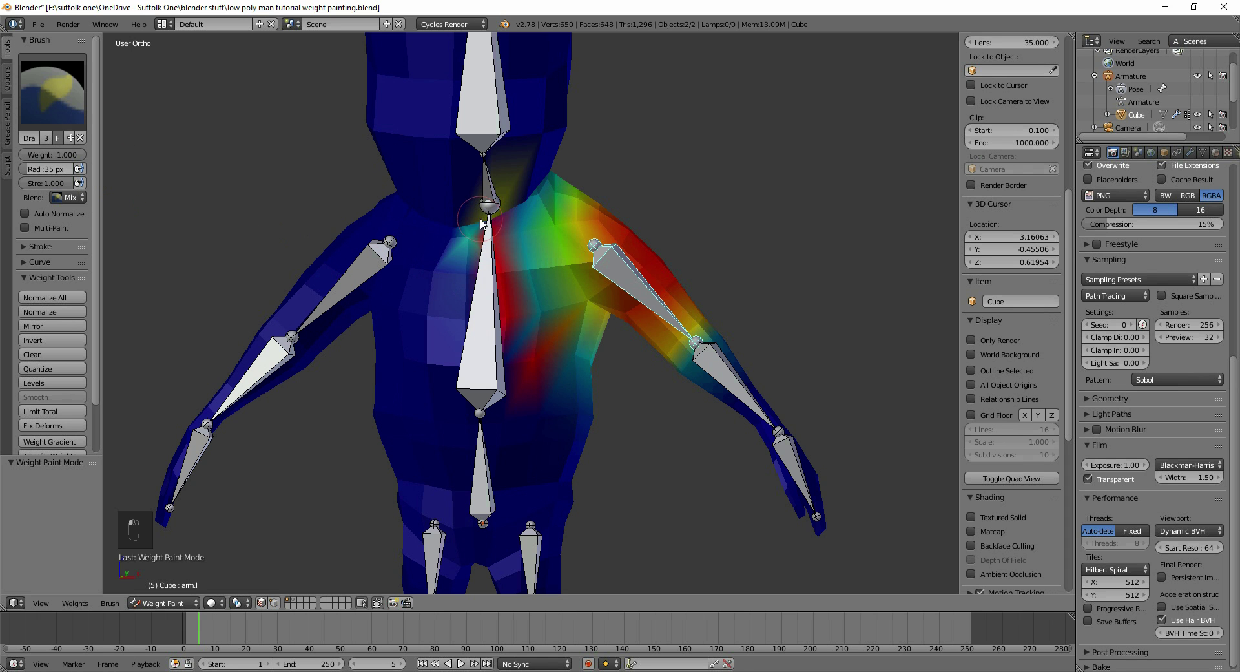
key(ctrl+z)
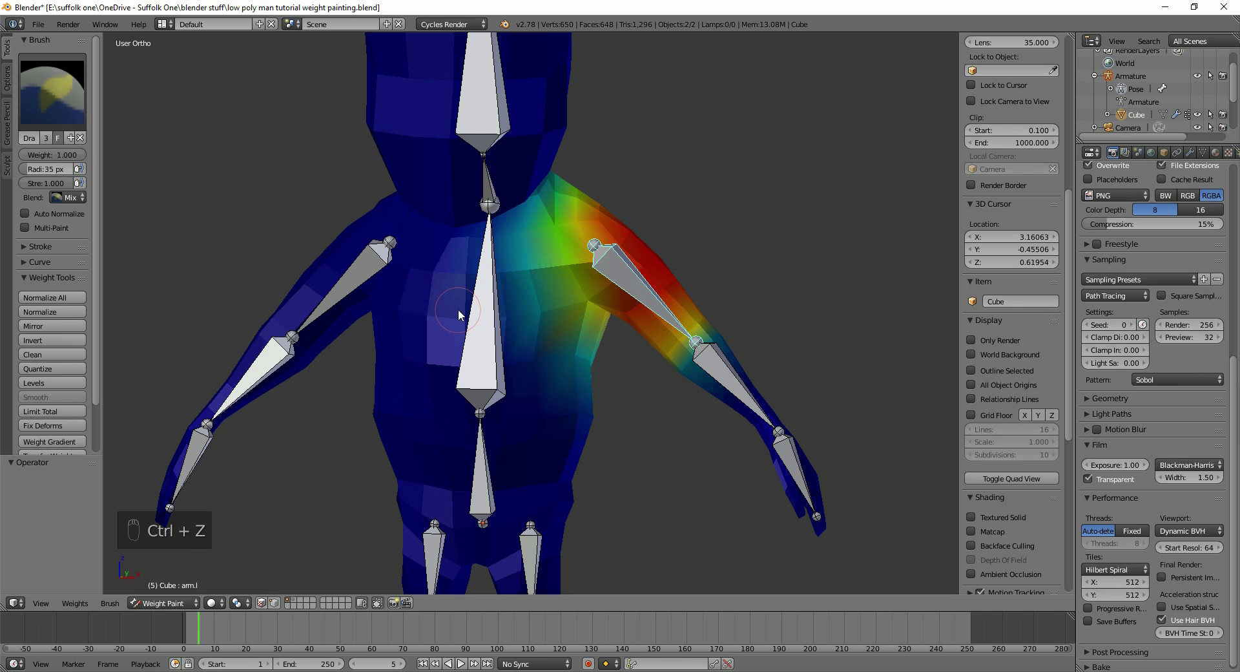
Set the brush weight to 0 and paint away the left upper arm bone's influence on the chest and neck side
click(65, 158)
text(0)
key(Return)
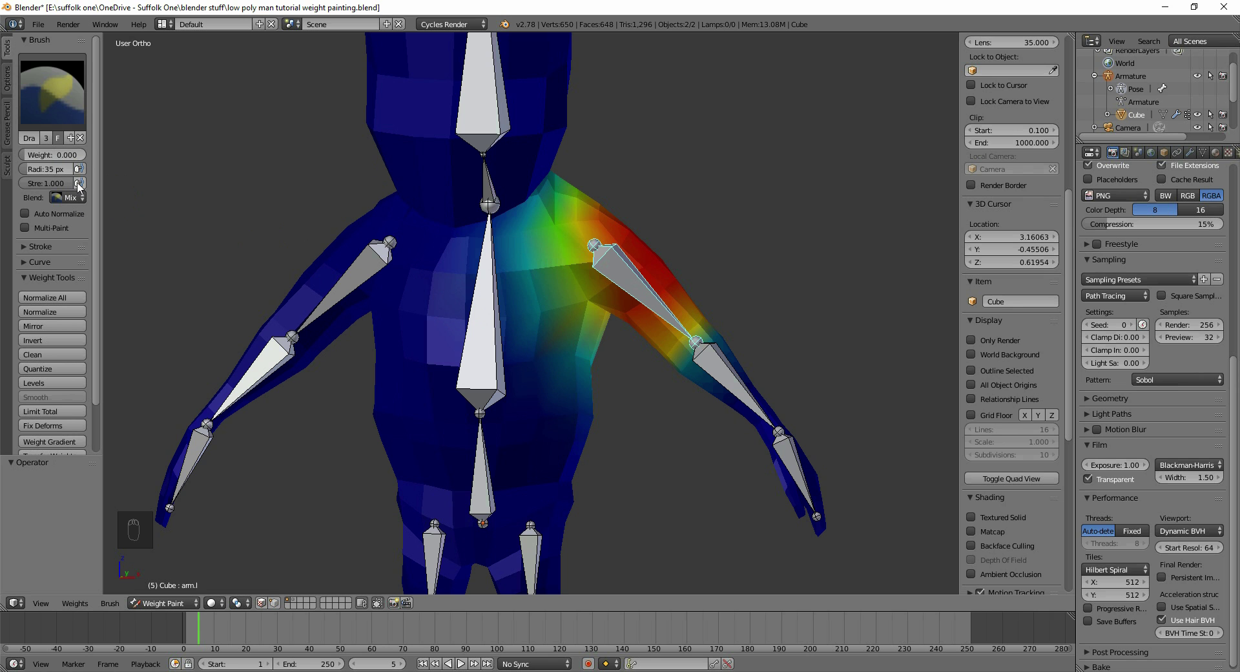
drag(532, 288, 553, 363)
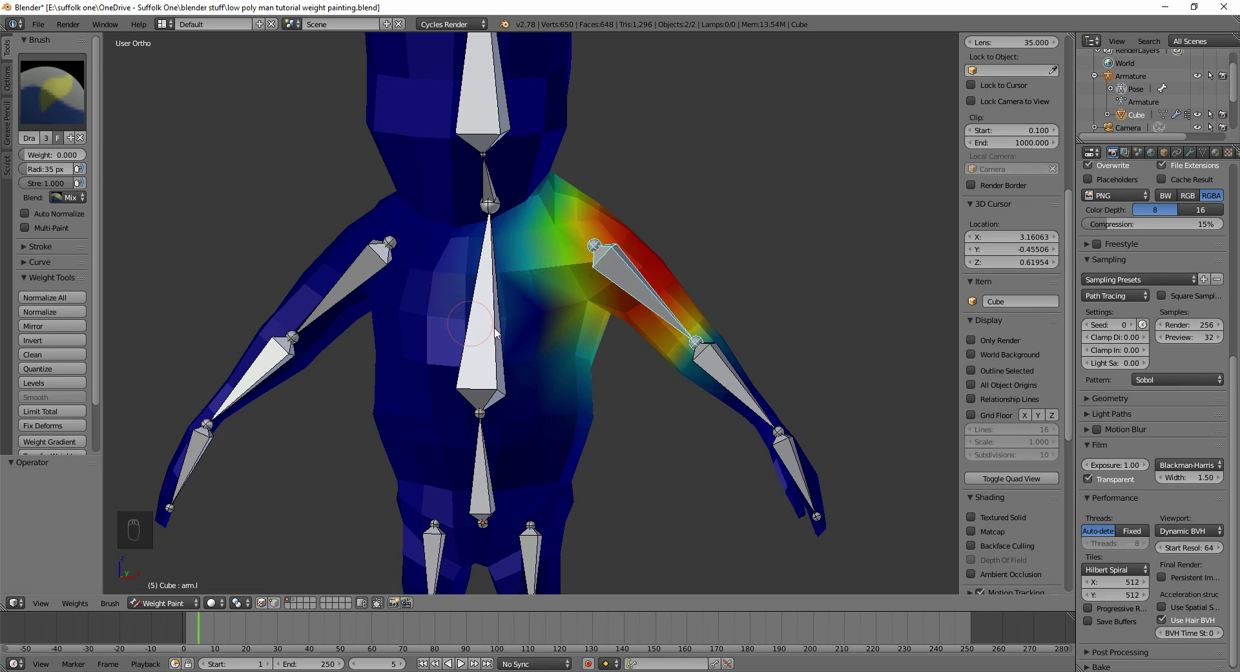
key(ctrl+z)
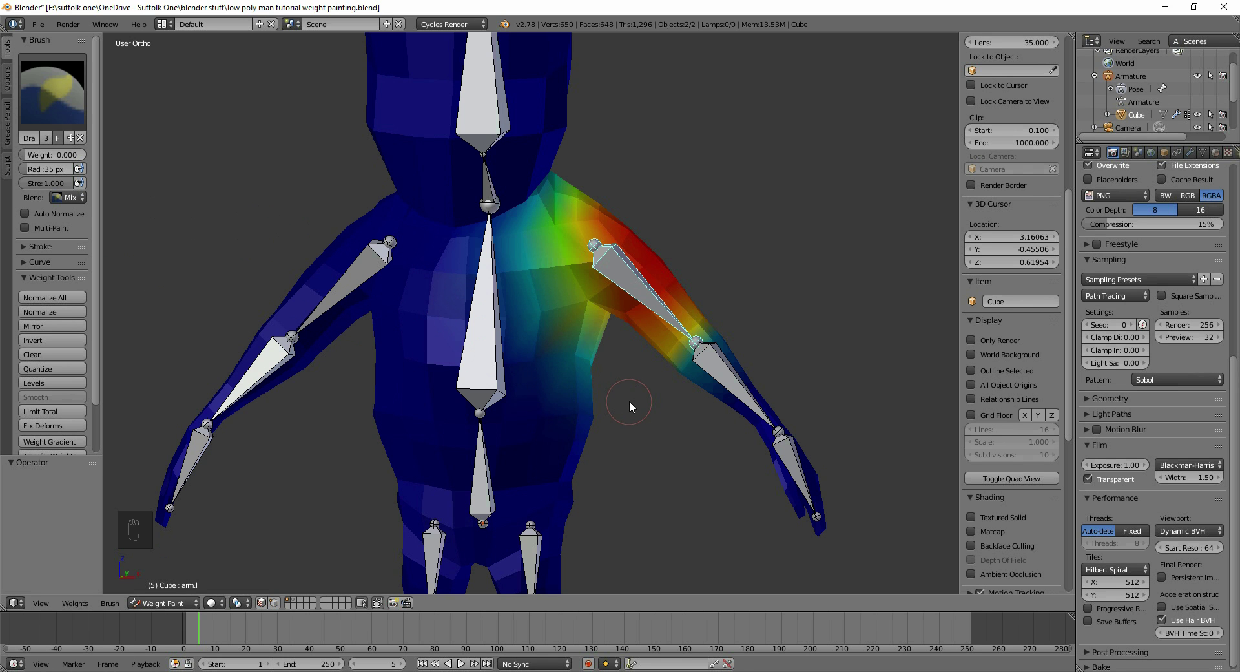
mouse_move(603, 376)
mouse_down()
mouse_move(543, 341)
mouse_move(508, 224)
mouse_move(517, 283)
mouse_move(546, 315)
mouse_move(525, 238)
mouse_up()
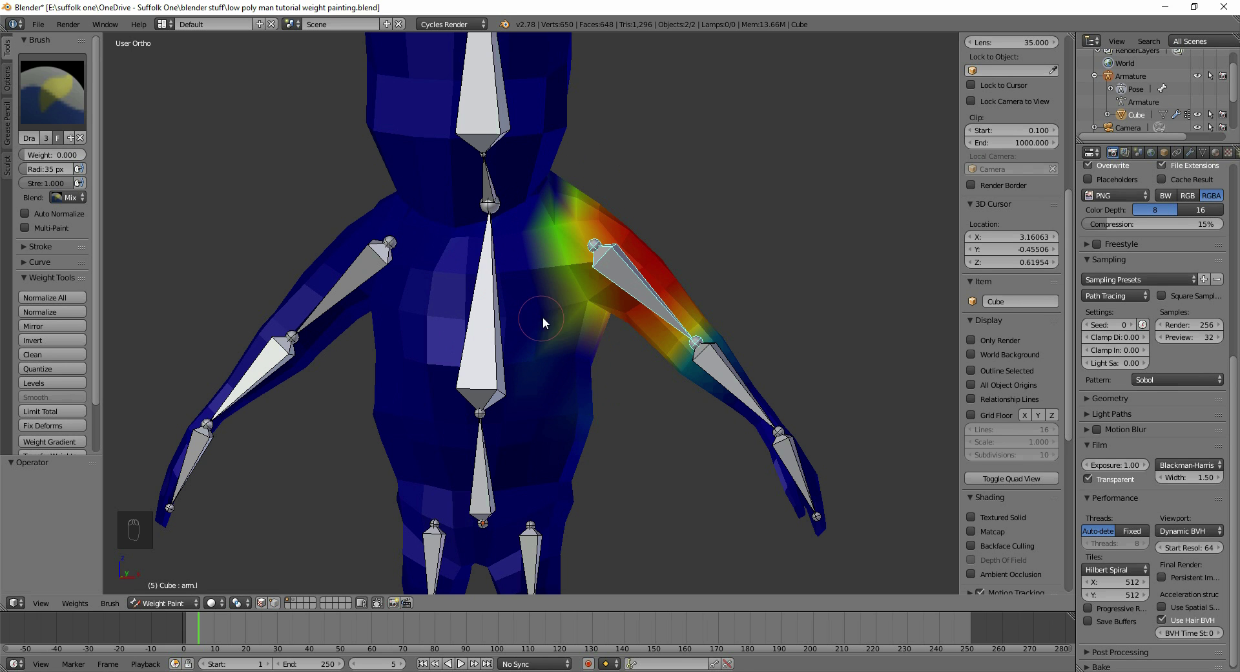
drag(575, 311, 545, 313)
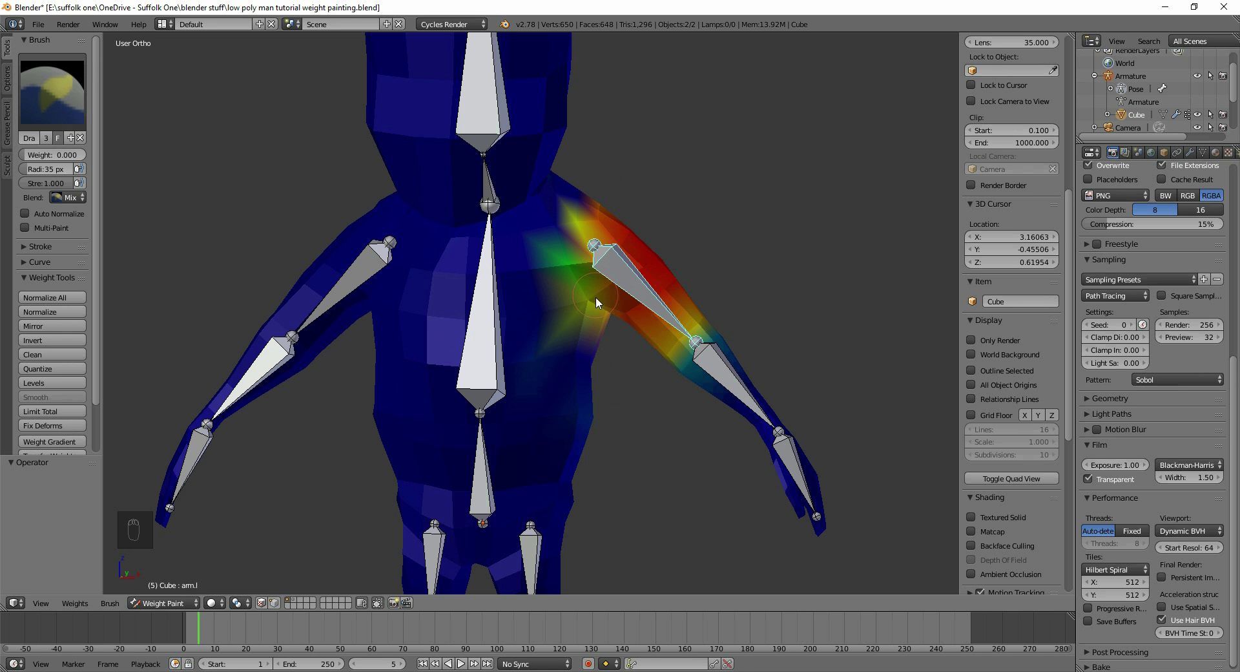
Paint zero weight along the upper back beside the spine to remove the left upper arm bone's influence there
middle_drag(615, 393, 377, 396)
mouse_move(588, 378)
mouse_down()
mouse_move(619, 288)
mouse_move(602, 199)
mouse_up()
Try a dab of weight 1.000 on the opposite side of the upper back, undo it and restore the brush weight to 0
click(53, 107)
drag(24, 154, 130, 158)
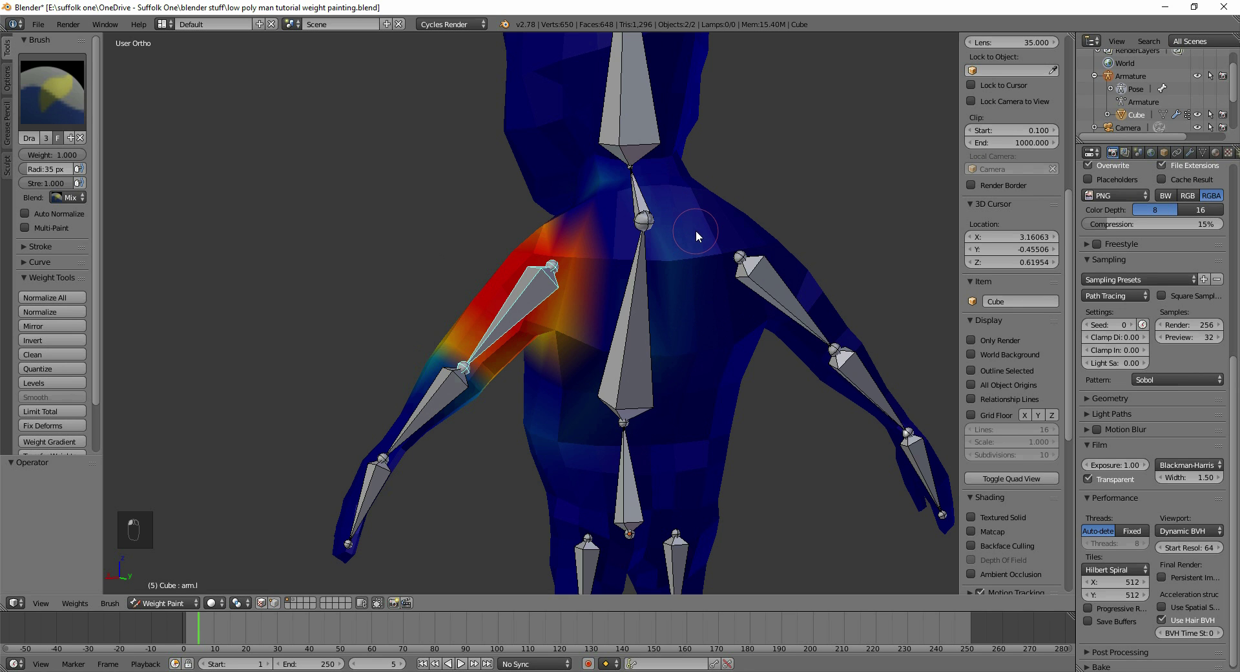
click(688, 258)
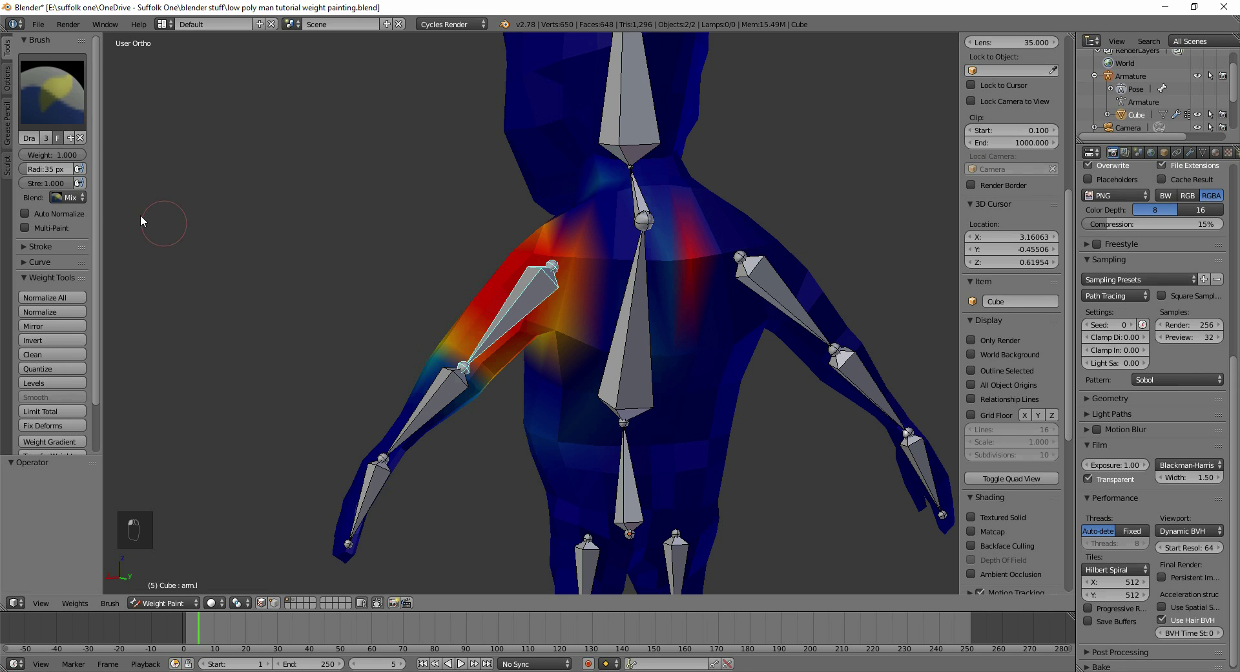
key(ctrl+z)
drag(75, 157, 23, 157)
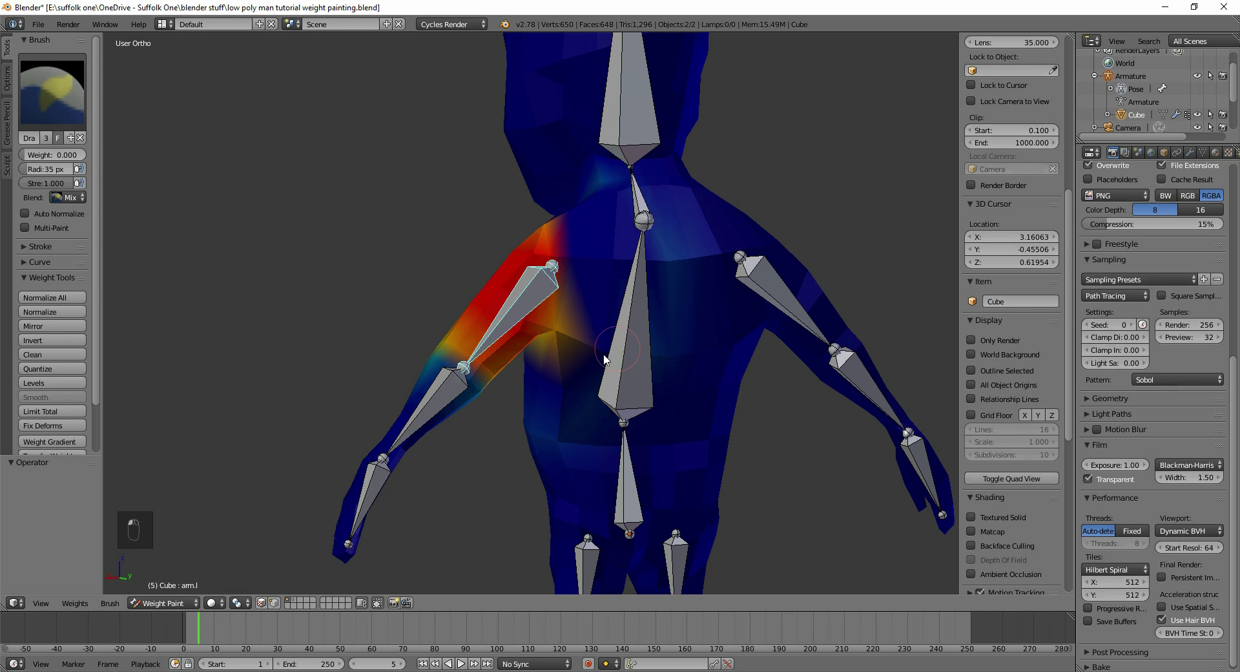
Paint zero weight behind the left shoulder and on the adjoining chest to clear the arm bone's remaining influence
click(563, 334)
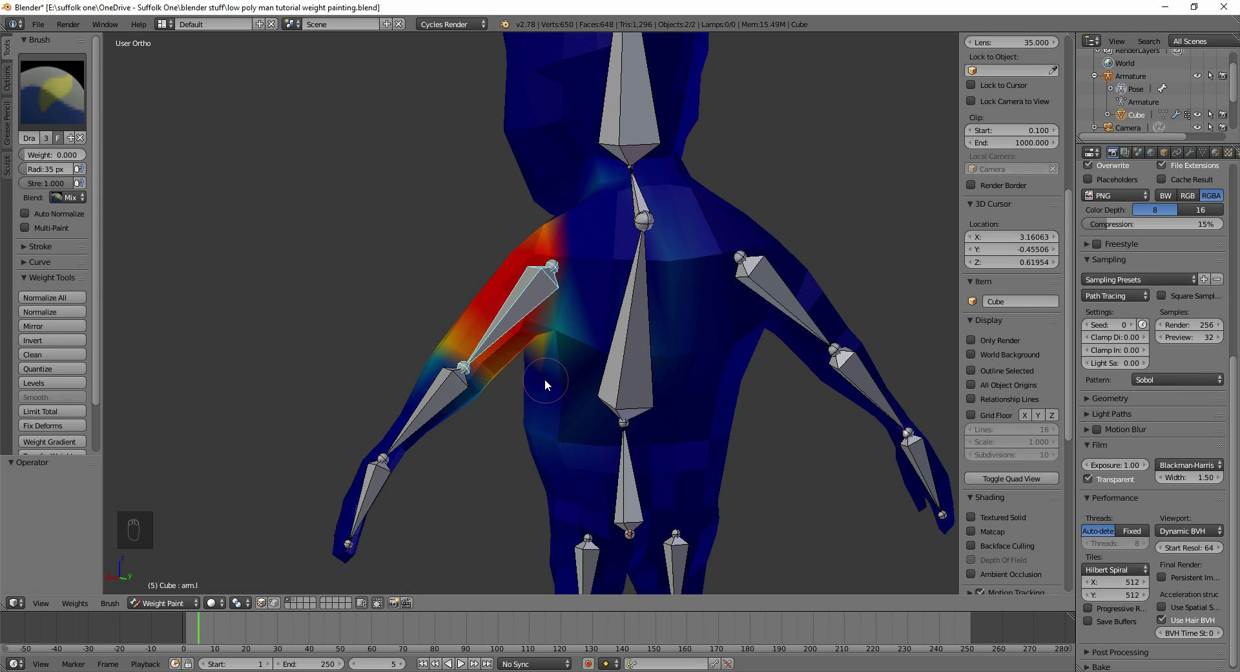
middle_drag(558, 380, 794, 391)
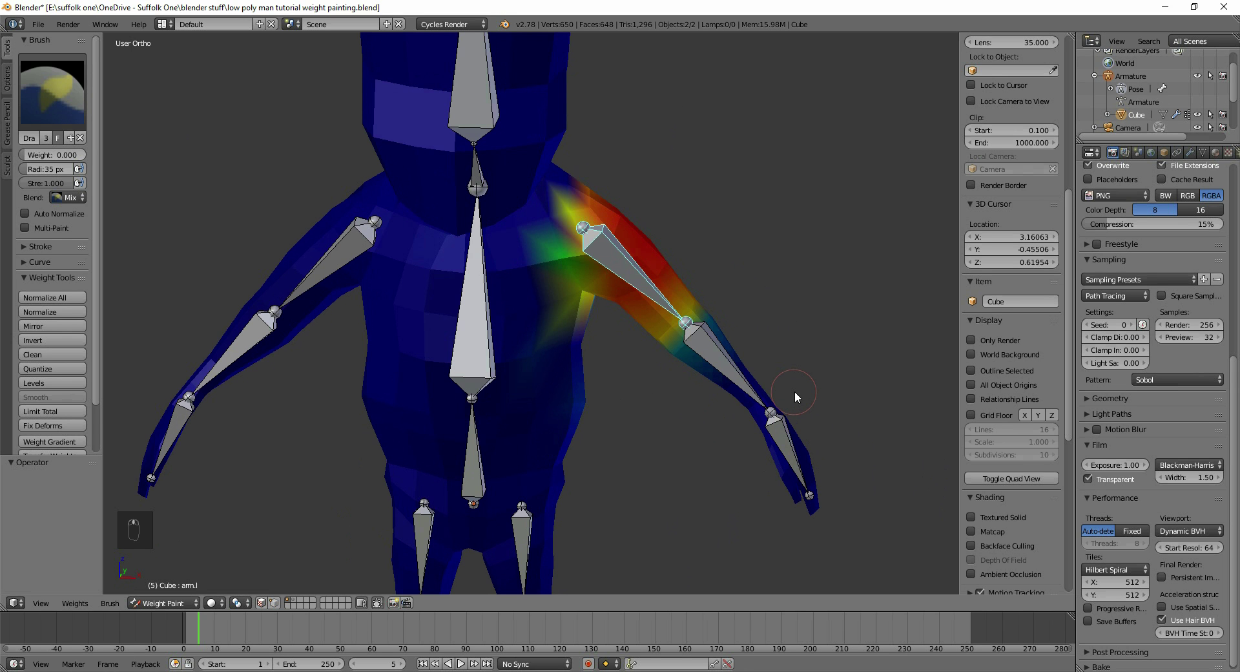
middle_drag(794, 390, 778, 386)
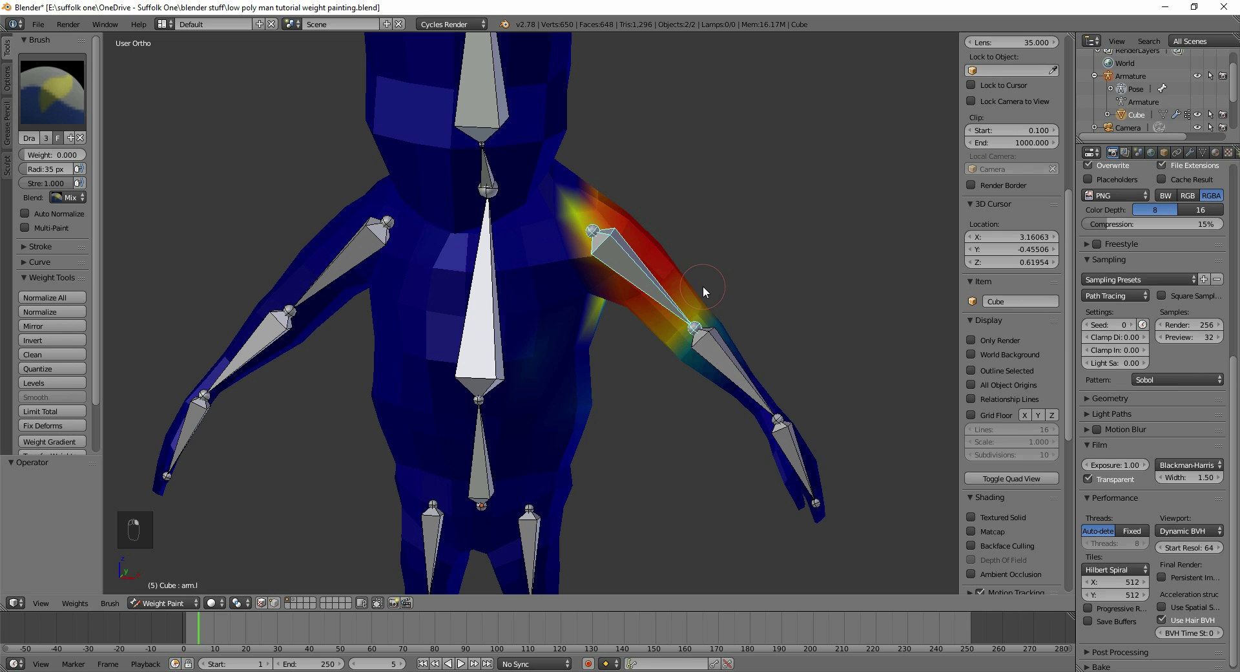
Raise the left upper arm bone about 41.5 degrees and paint weight 0.083 over the shoulder and armpit
key(r)
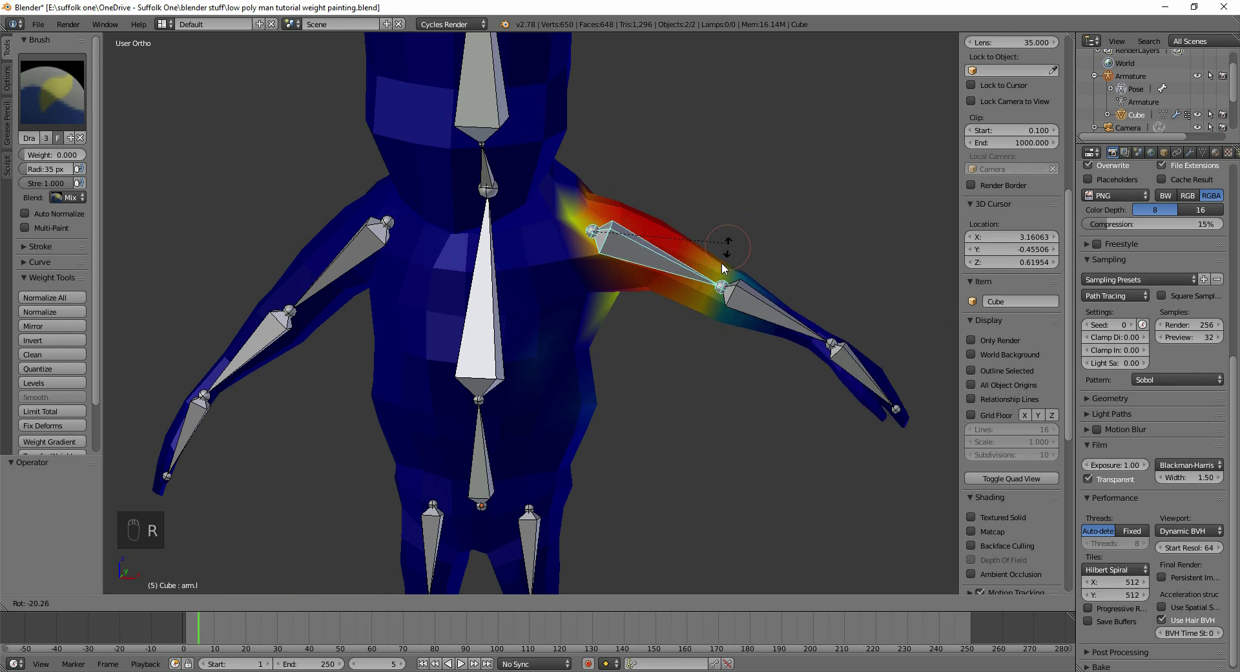
click(725, 202)
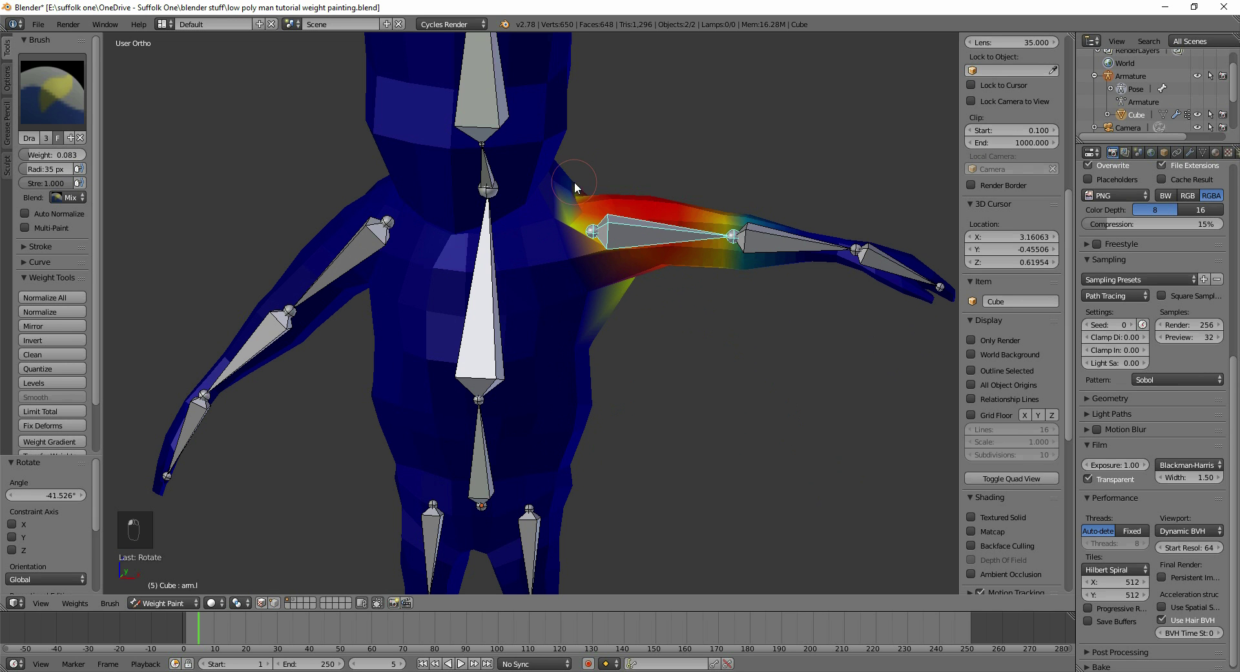
mouse_move(633, 194)
middle_down()
mouse_move(659, 174)
mouse_move(639, 166)
mouse_move(550, 313)
middle_up()
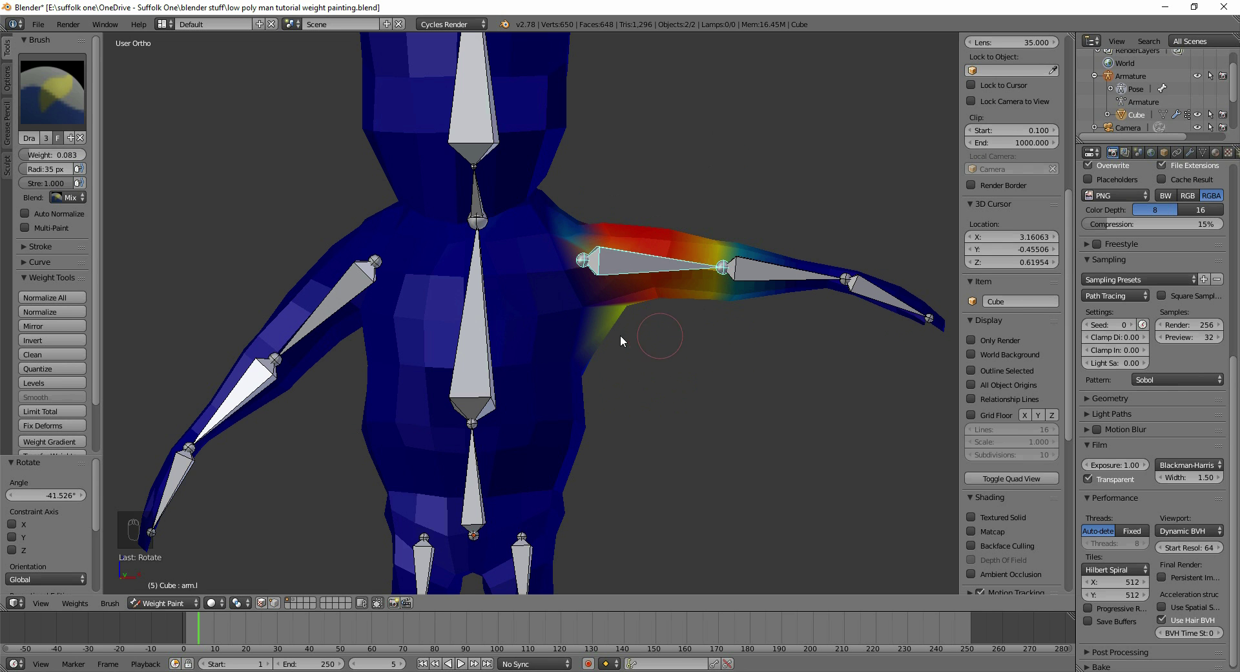
mouse_move(653, 339)
middle_down()
mouse_move(611, 328)
mouse_move(651, 332)
middle_up()
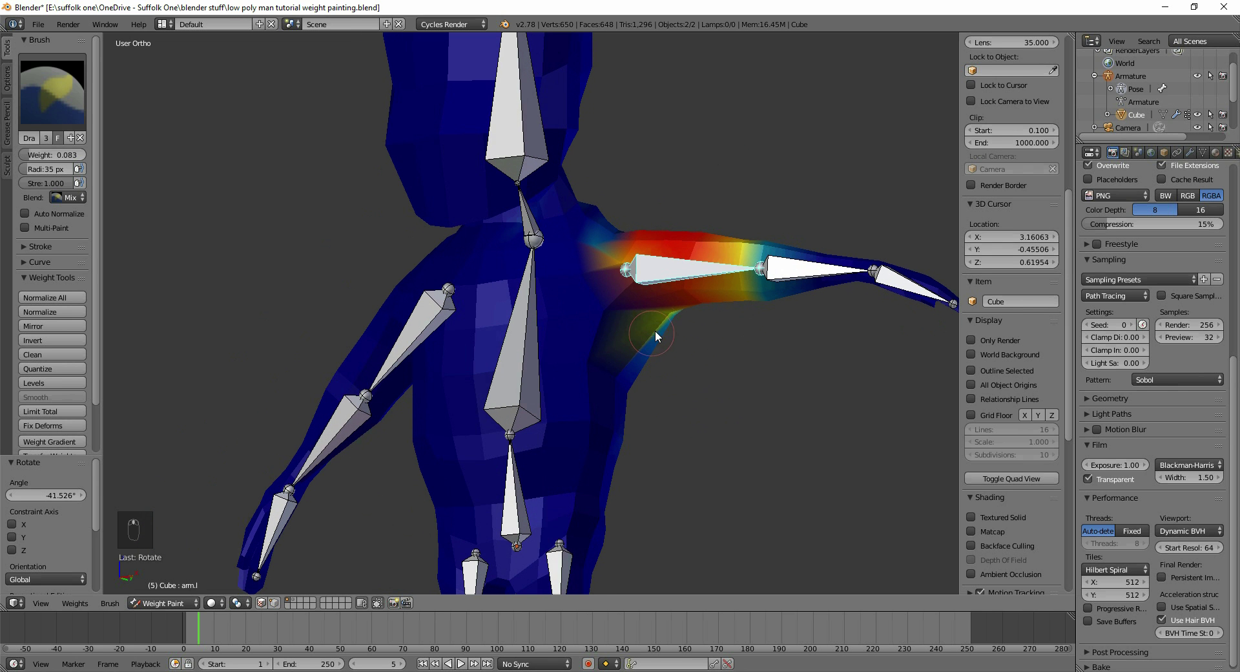
middle_drag(737, 350, 789, 374)
Lower the left upper arm bone about 21 degrees and set the brush weight back to 0 for the back of the shoulder
key(r)
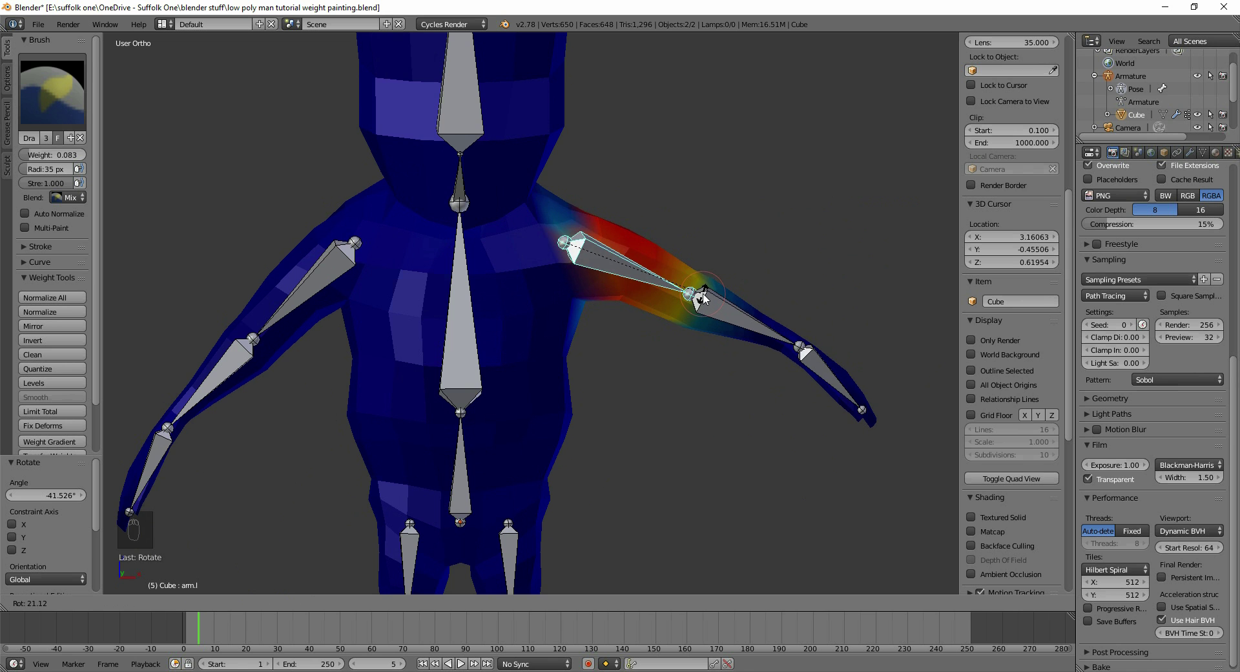
click(694, 196)
mouse_move(695, 196)
middle_down()
mouse_move(590, 230)
mouse_move(491, 214)
mouse_move(227, 83)
middle_up()
drag(65, 155, 26, 155)
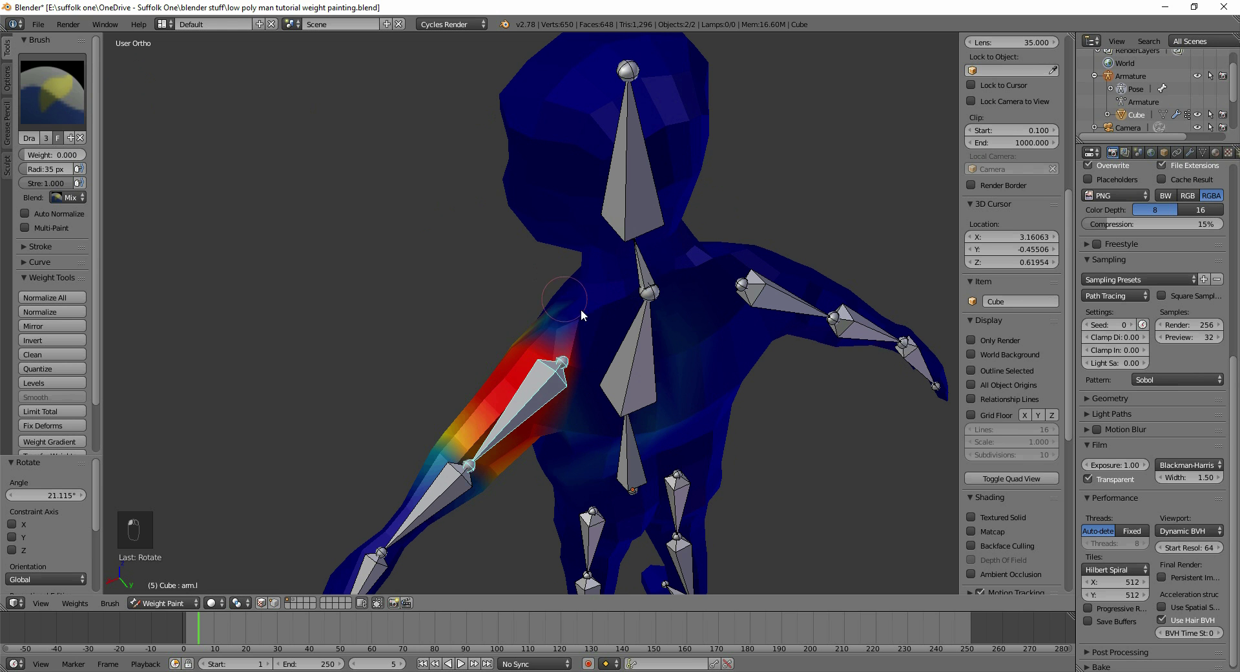
Raise the left upper arm bone about 19 degrees and paint zero weight on the torso under the armpit
mouse_move(585, 362)
middle_down()
mouse_move(795, 344)
mouse_move(715, 276)
middle_up()
key(r)
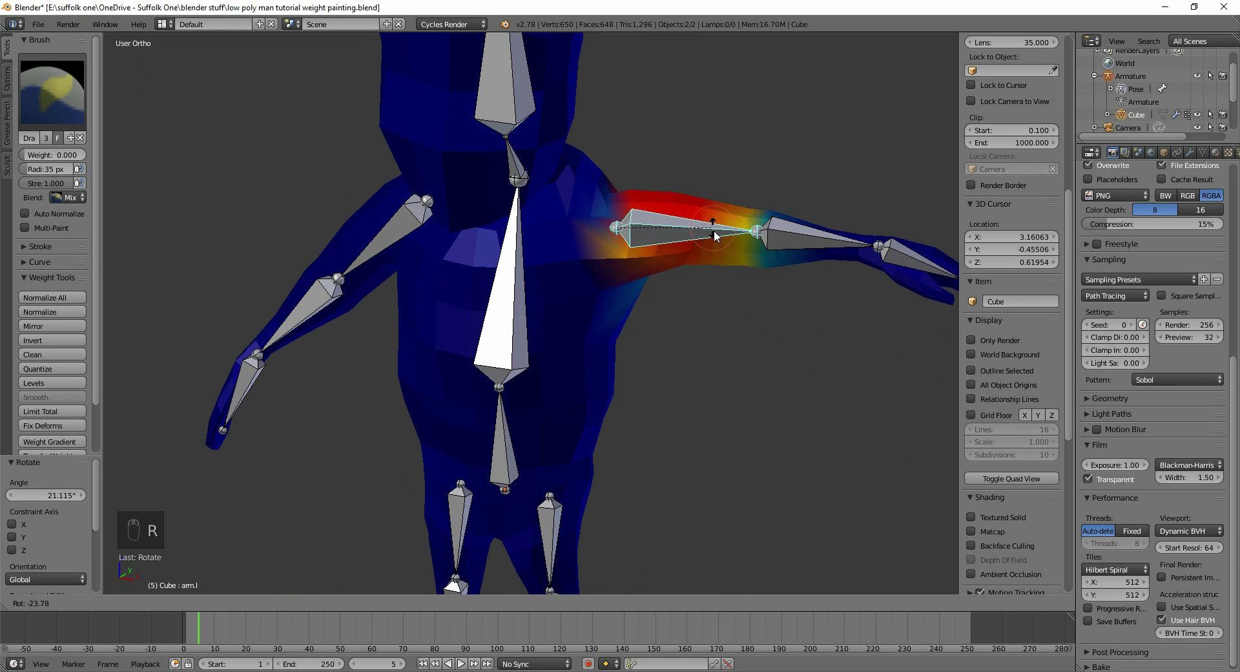
click(646, 413)
middle_drag(646, 413, 536, 424)
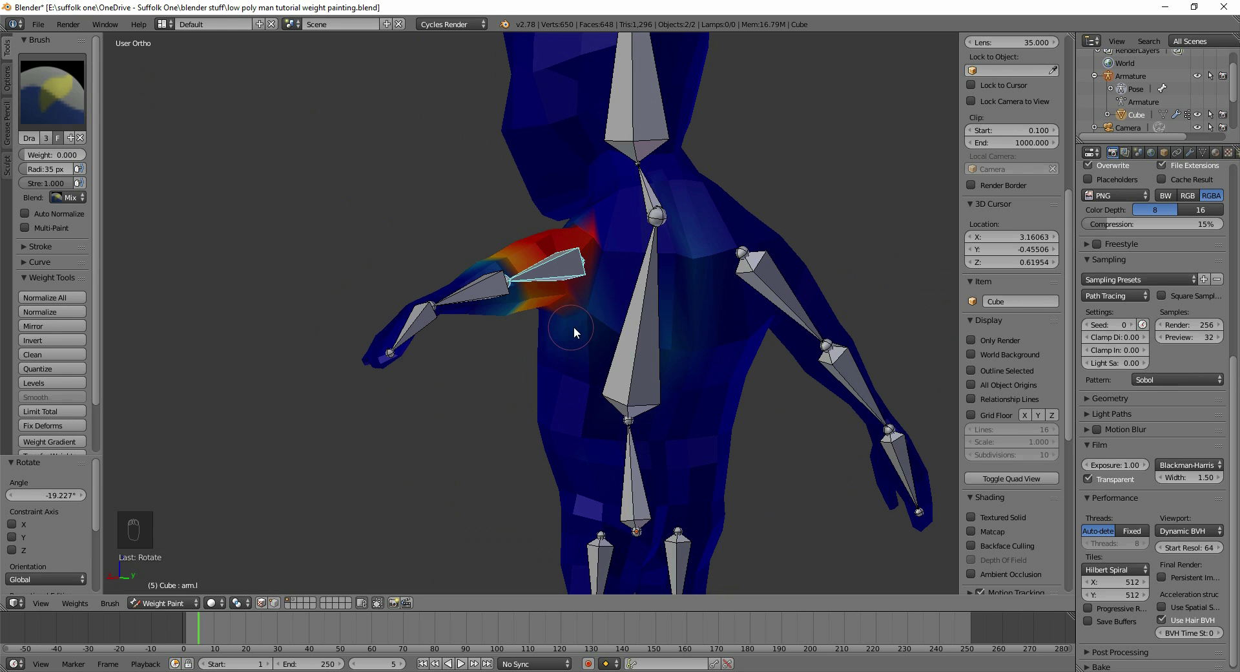
middle_drag(529, 406, 741, 292)
Lower the left upper arm bone about 30 degrees to return the arm beside the body
key(r)
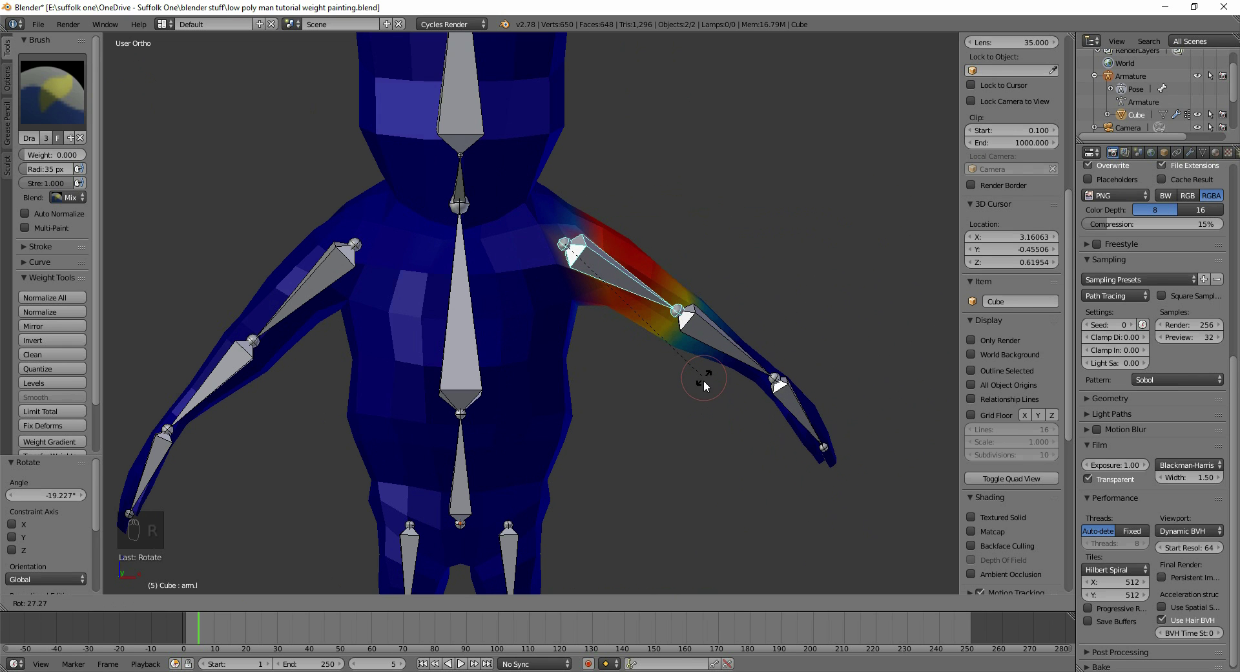
click(701, 389)
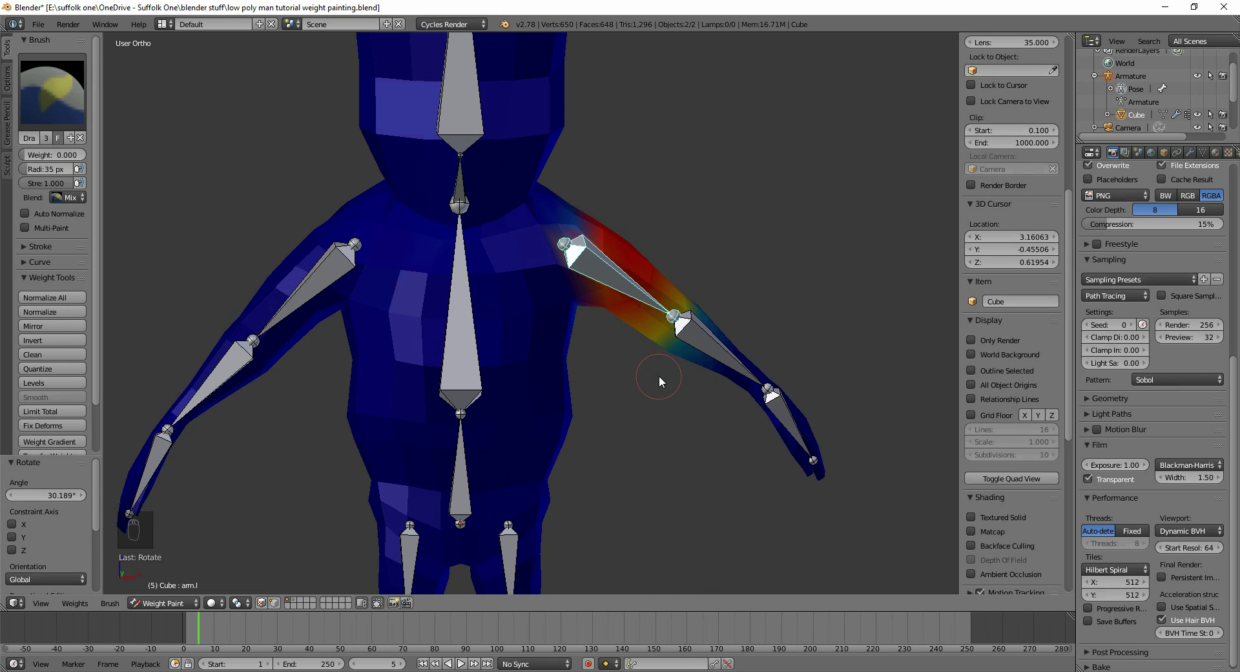
scroll(659, 375, down, 5)
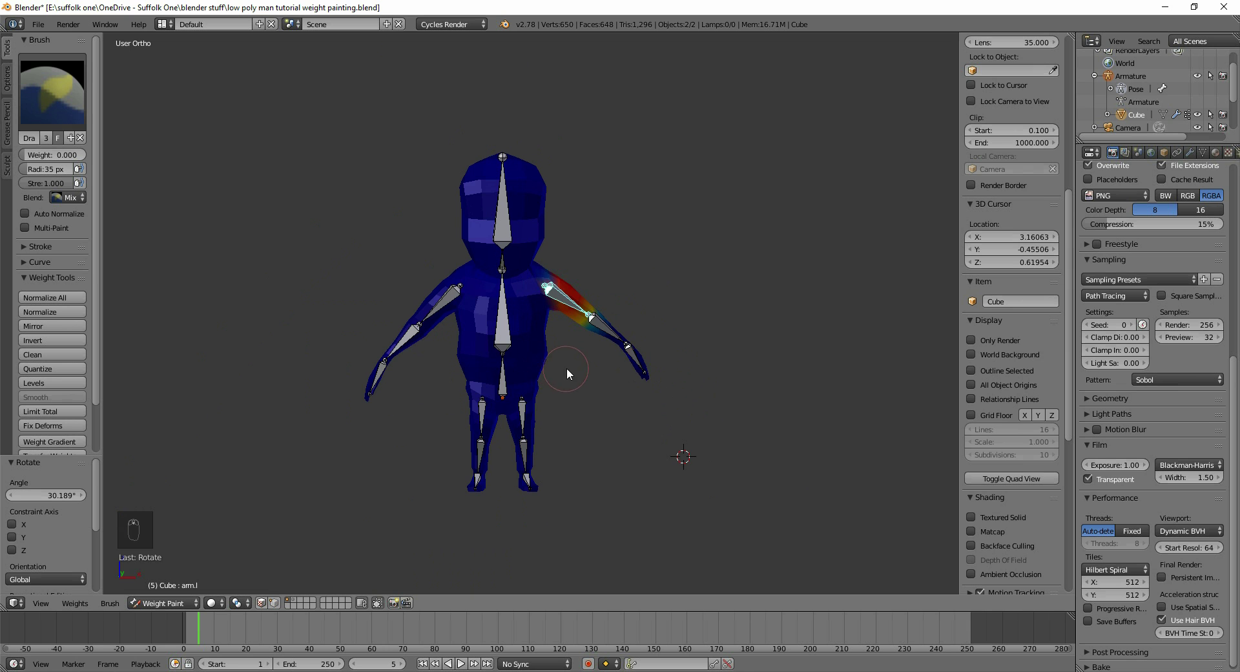
middle_drag(564, 367, 568, 381)
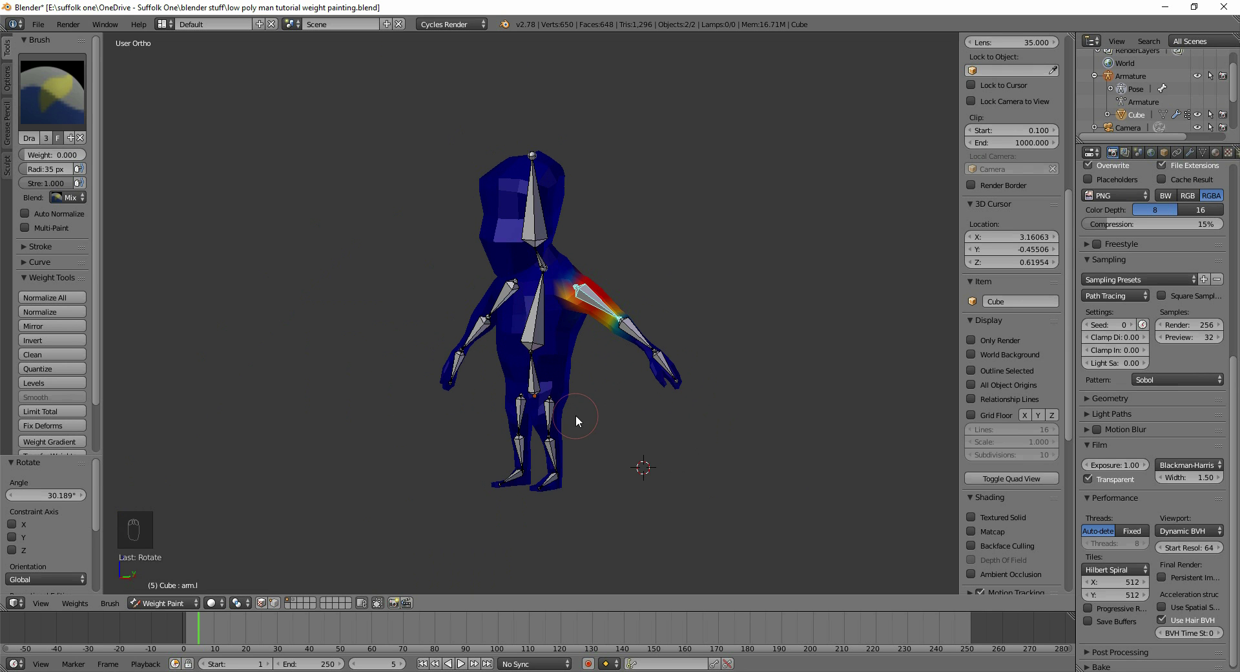
scroll(587, 415, up, 5)
shift+middle_drag(594, 470, 576, 280)
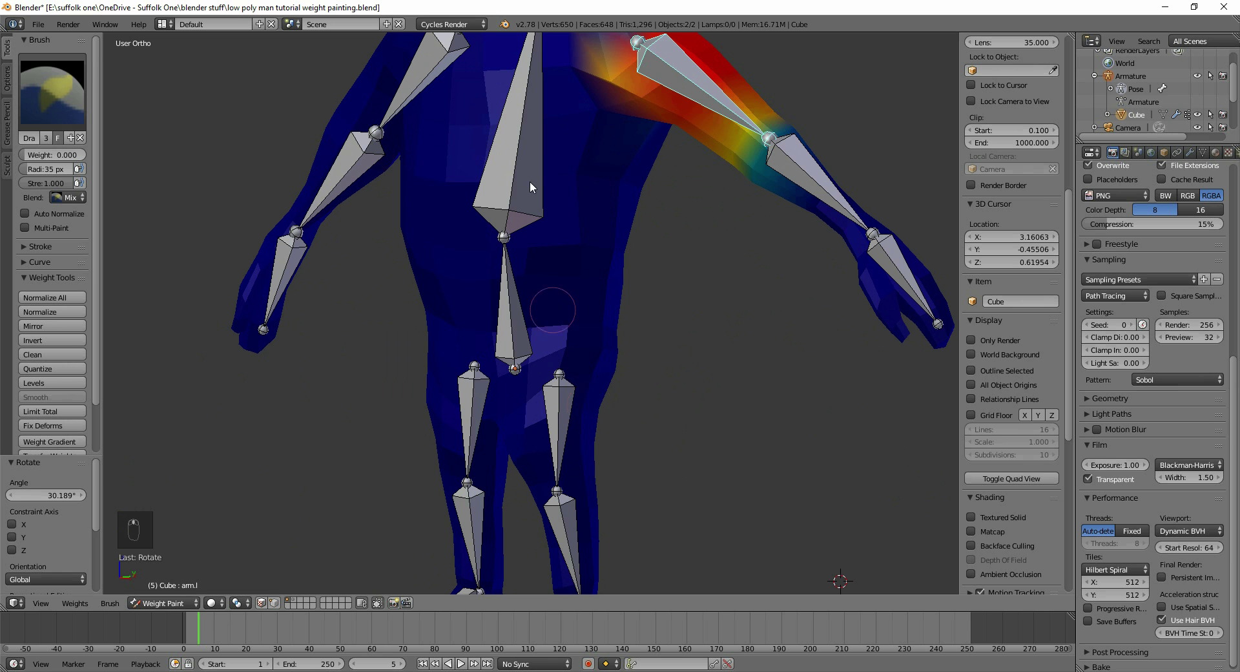
Select the upper spine bone and rotate it by about -0.8 degrees, testing how the torso bends
right_click(510, 161)
middle_drag(510, 161, 664, 216)
scroll(612, 207, down, 2)
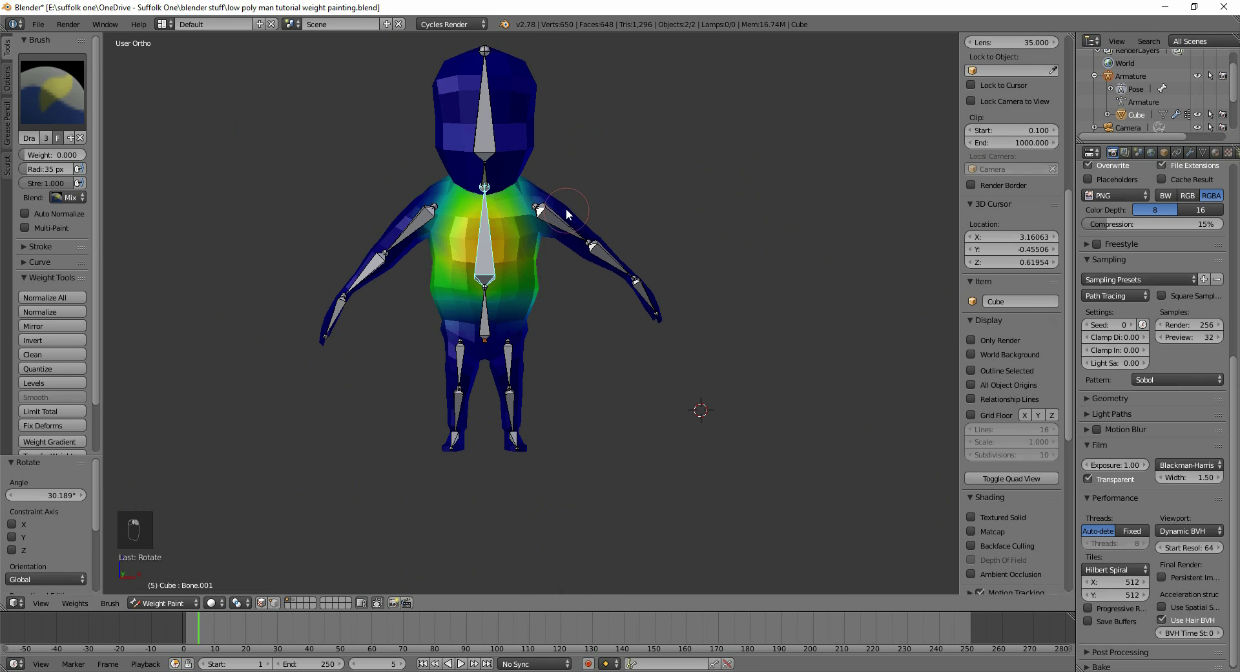
key(r)
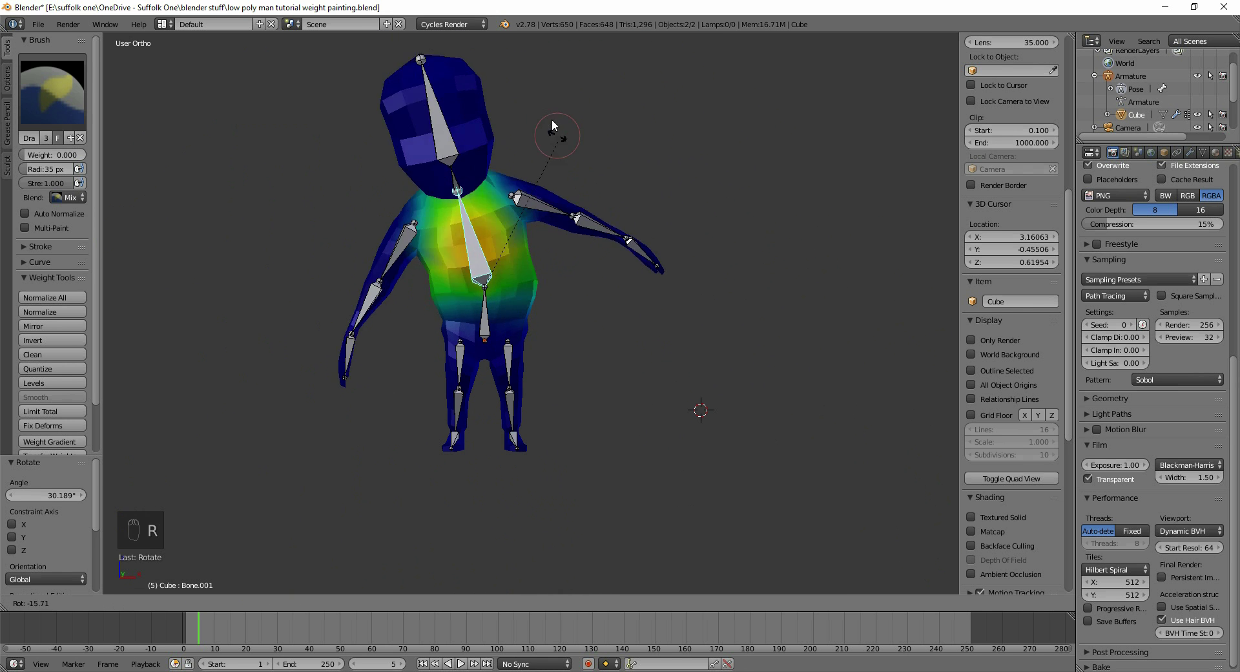
key(Return)
Select the left thigh bone and swing it outward about 21 degrees, plus a further 10.4 degrees
scroll(491, 395, up, 4)
right_click(485, 398)
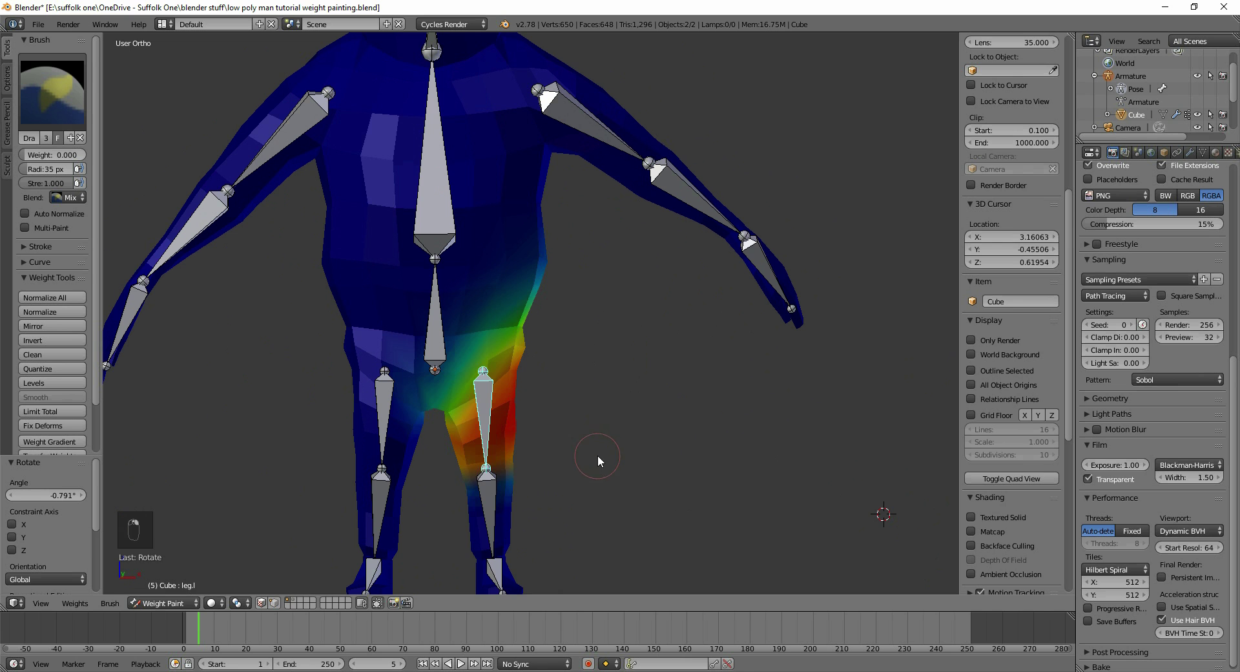
key(r)
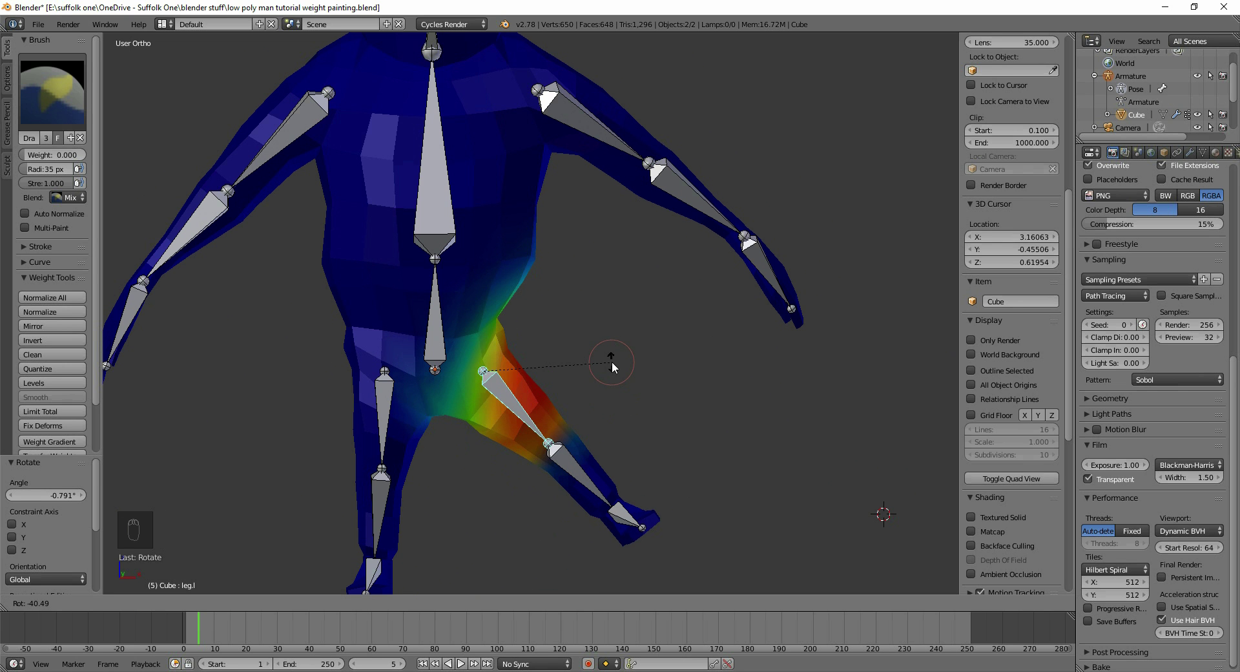
click(604, 403)
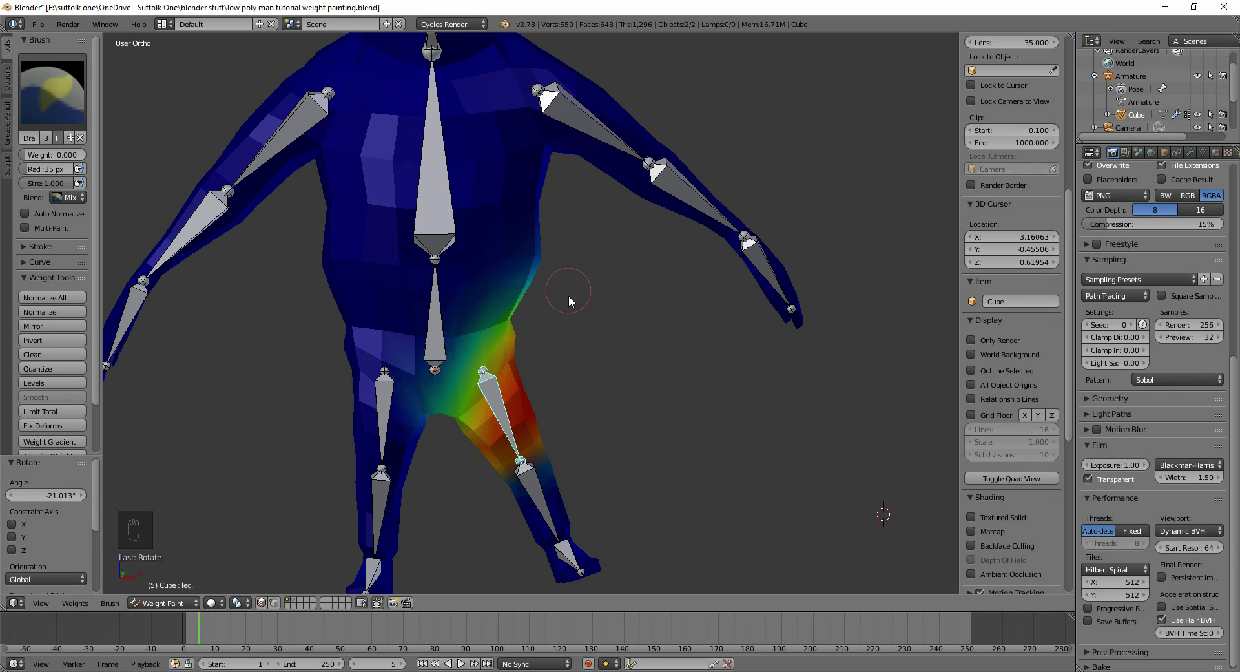
key(r)
click(633, 446)
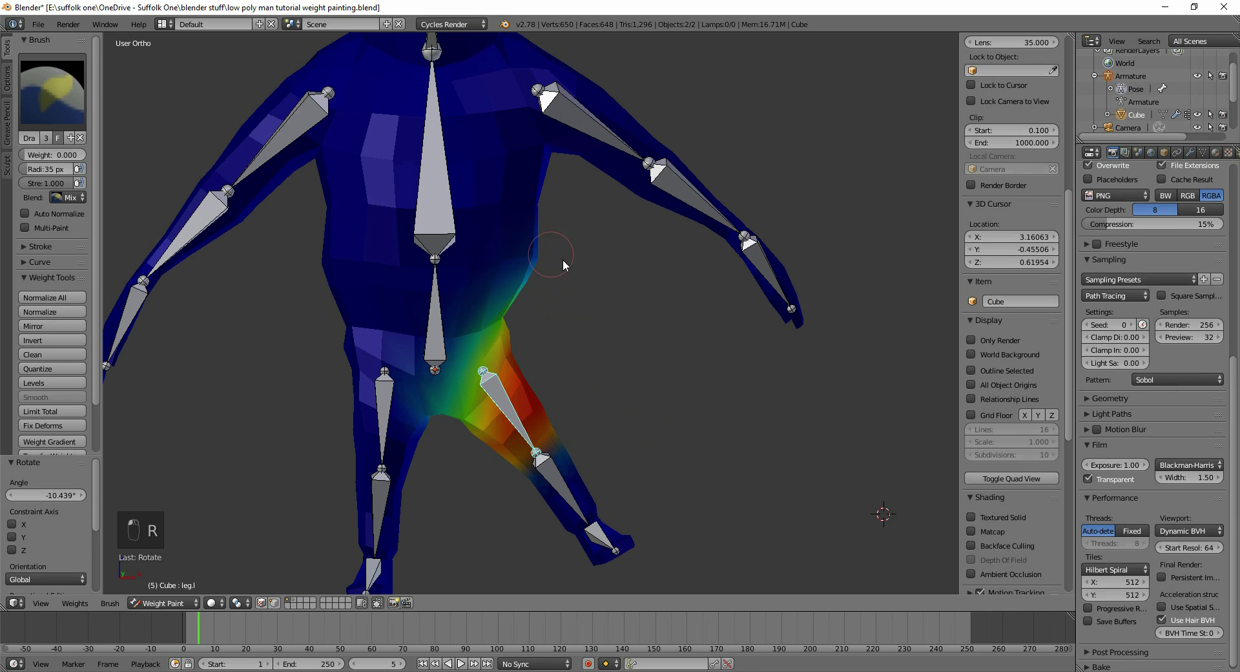
Paint zero weight across the lower back and waist above the left thigh bone
middle_drag(622, 316, 590, 285)
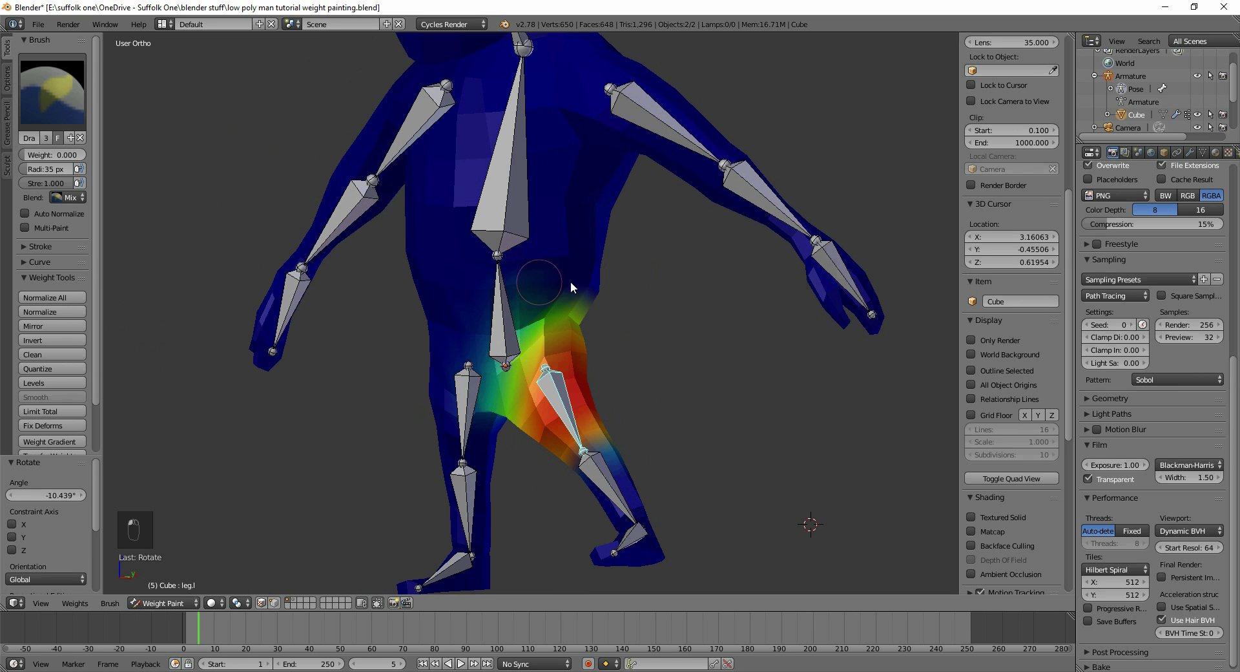
middle_drag(444, 394, 676, 437)
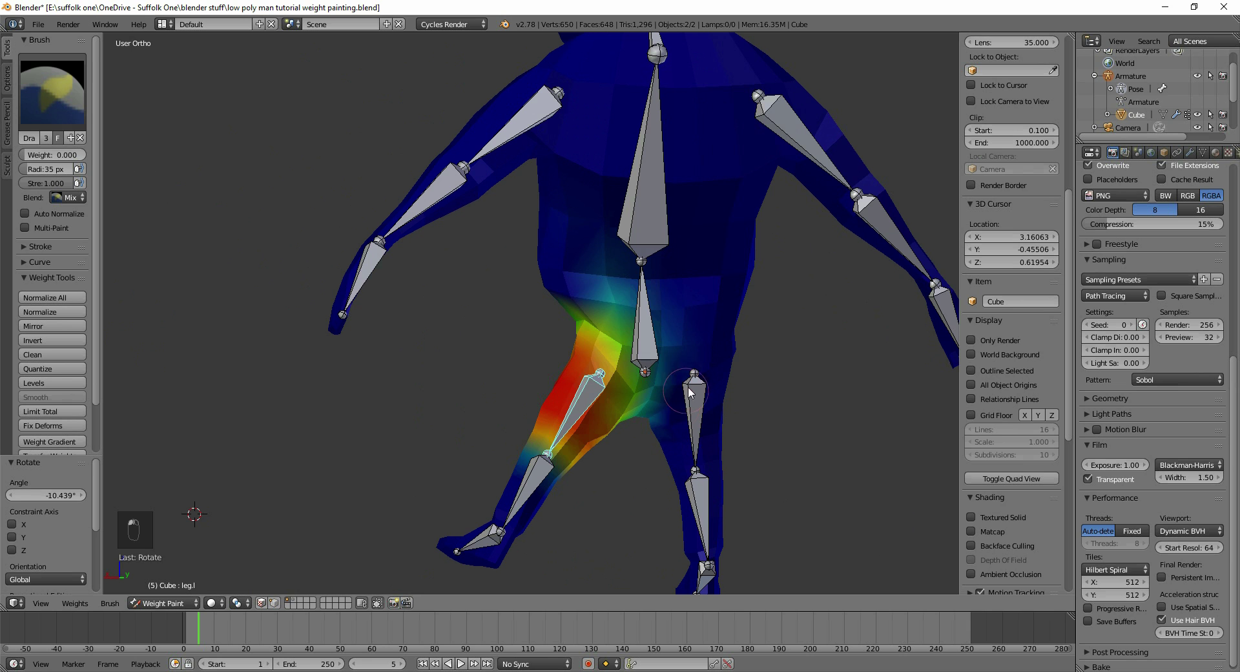
mouse_move(543, 279)
mouse_down()
mouse_move(653, 310)
mouse_move(667, 332)
mouse_up()
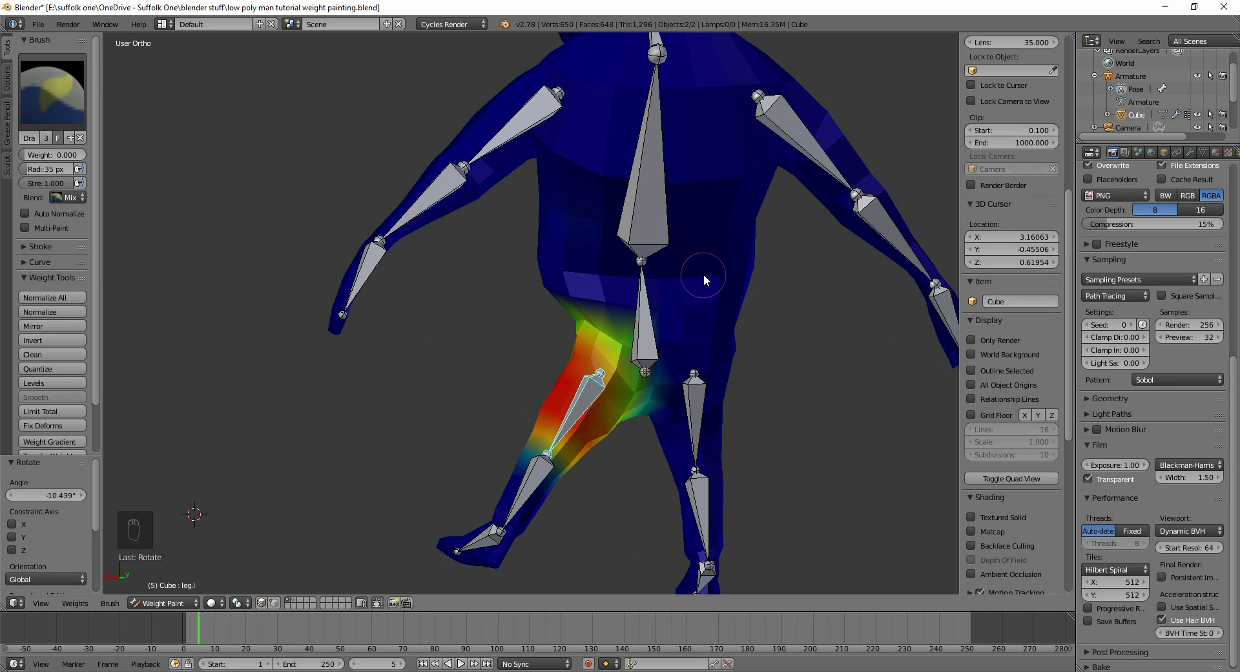
Swing the left thigh bone back inward about 31.4 degrees and raise it forward about 49.8 degrees around the global X axis
mouse_move(533, 262)
middle_down()
mouse_move(569, 371)
mouse_move(784, 373)
middle_up()
scroll(594, 378, down, 3)
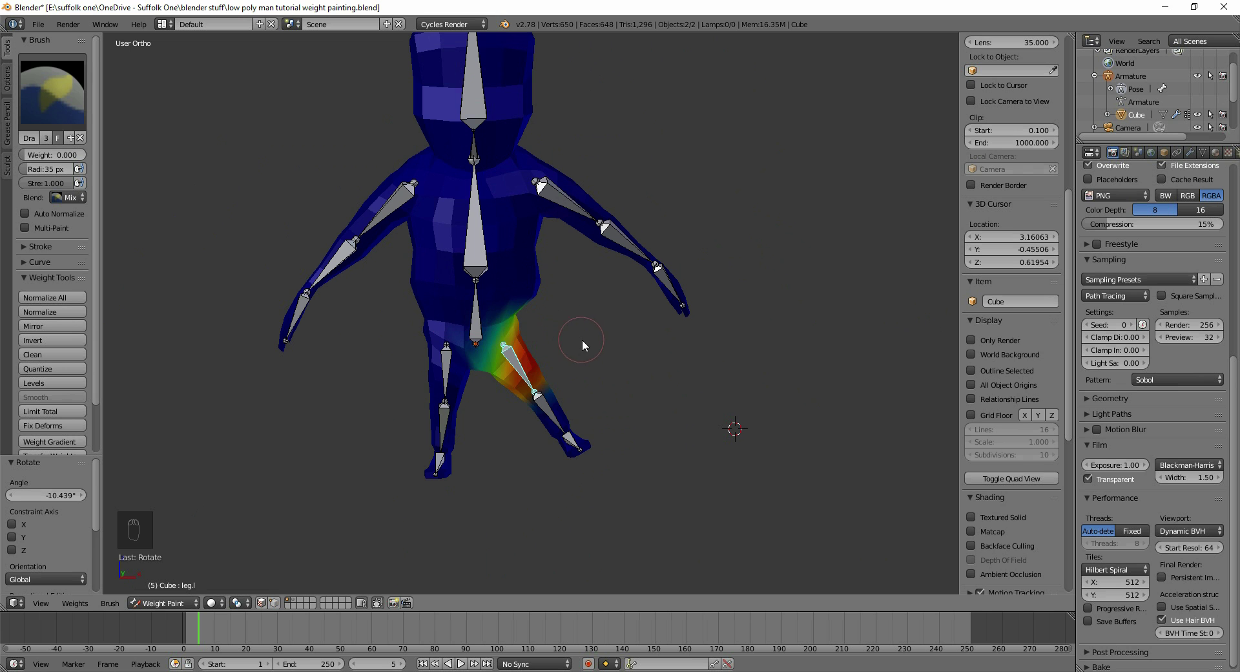
key(r)
click(592, 413)
middle_drag(593, 413, 629, 402)
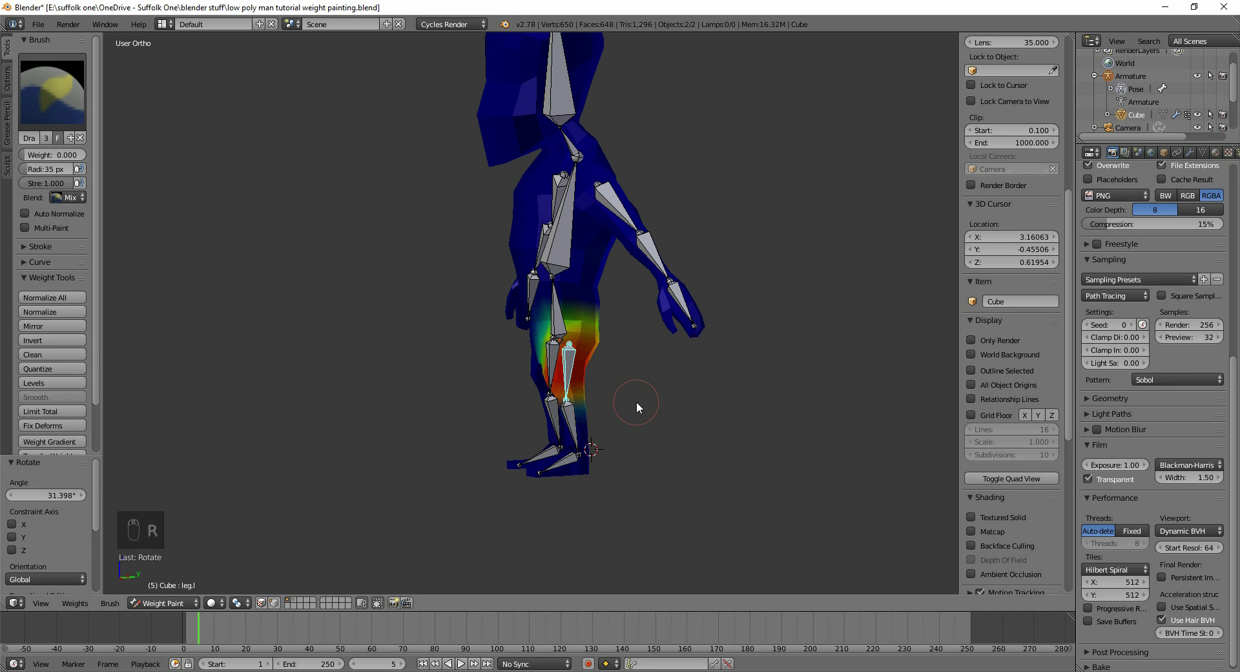
key(r)
key(x)
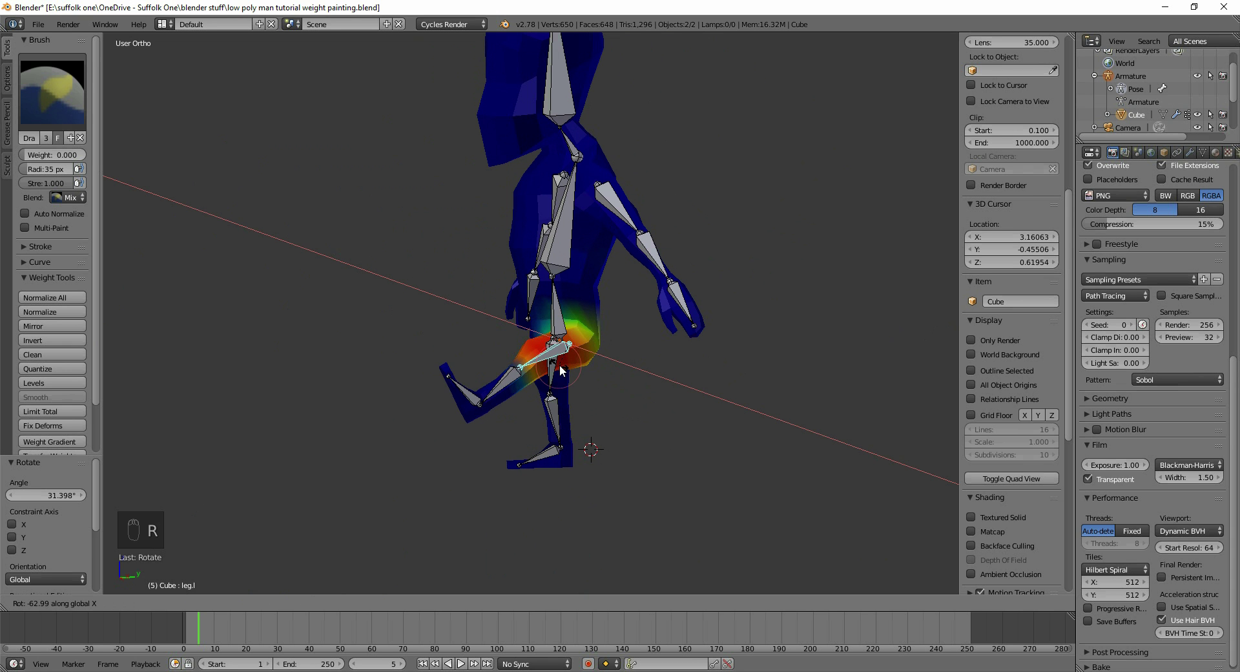
click(613, 377)
Set the brush weight to 0.271, inspect the raised left hip from several sides and undo the last change
middle_drag(612, 371, 719, 395)
scroll(590, 373, up, 4)
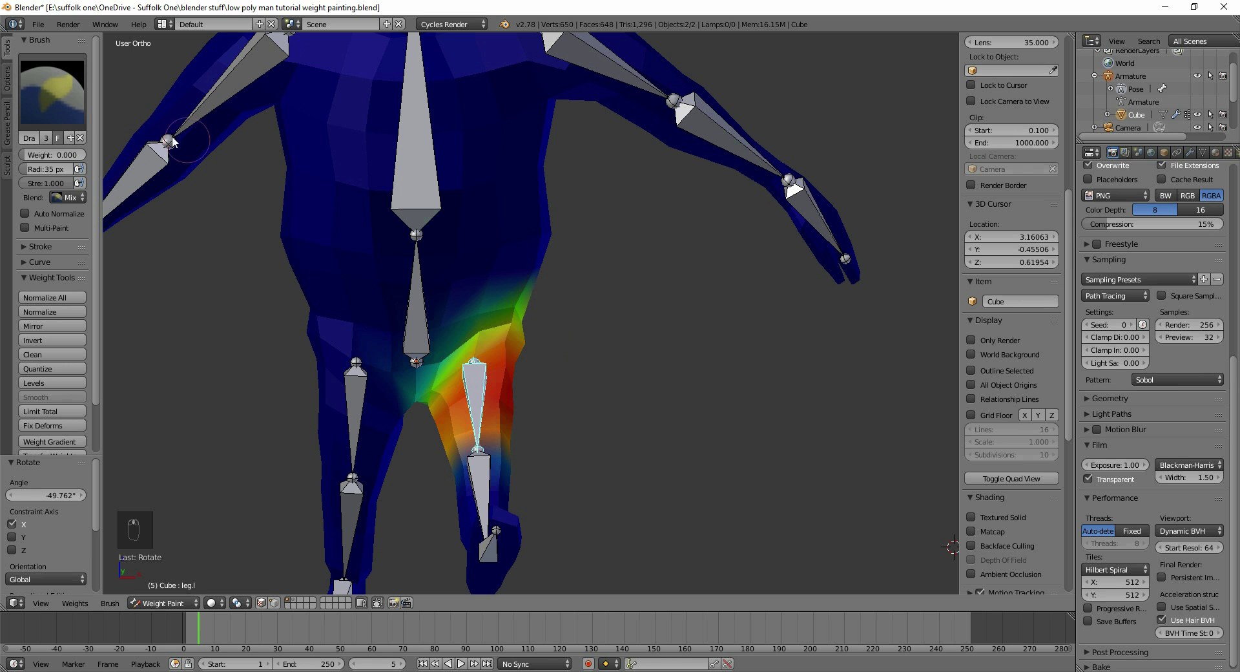
drag(51, 155, 64, 155)
middle_drag(497, 303, 621, 330)
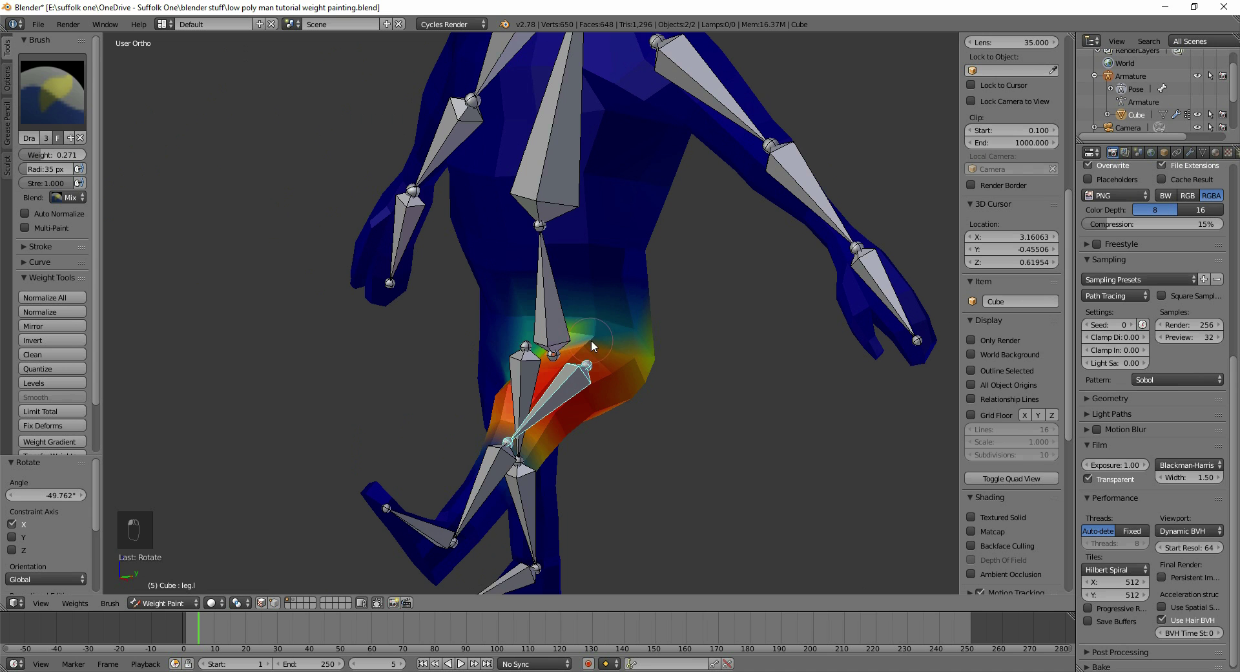
middle_drag(608, 343, 781, 340)
scroll(534, 352, down, 5)
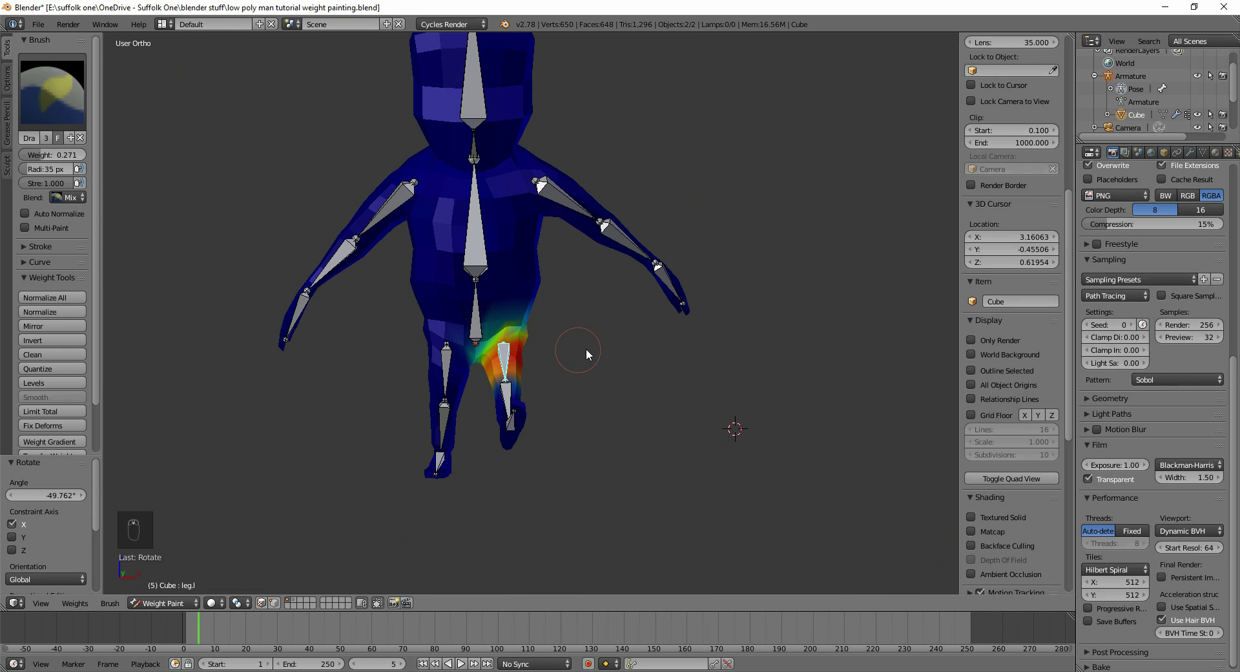
key(ctrl+z)
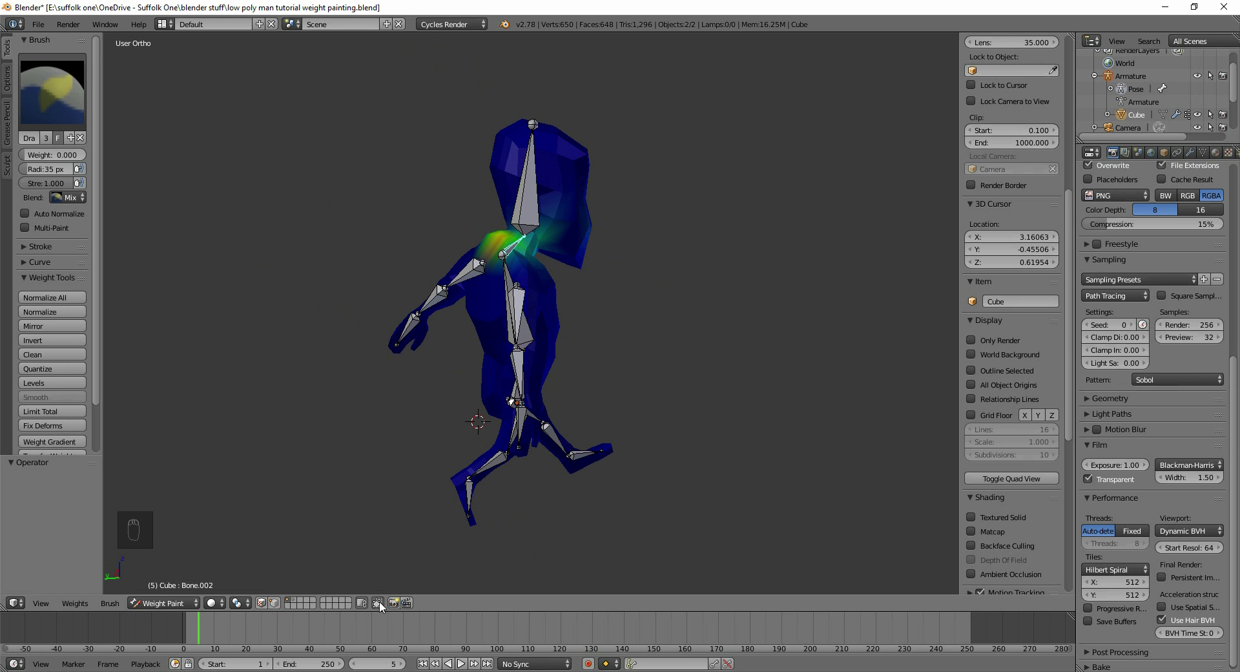
Try vertex selection masking on the upper body and turn it off again
scroll(600, 330, up, 7)
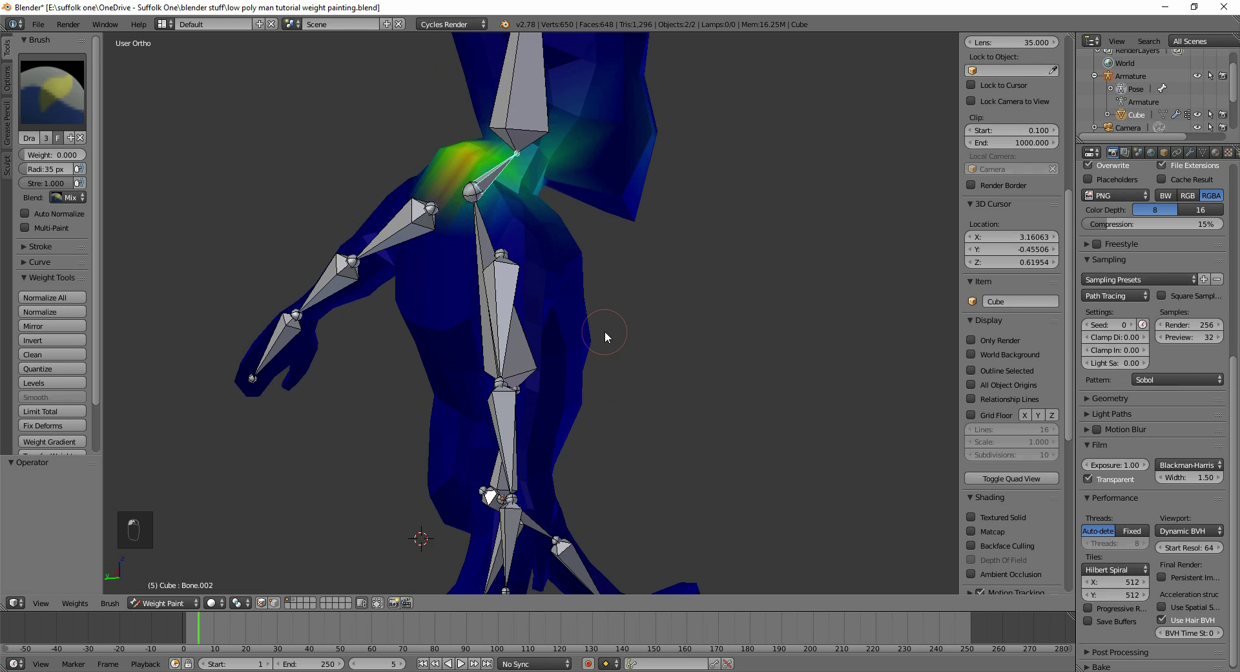
click(274, 605)
middle_drag(663, 278, 603, 245)
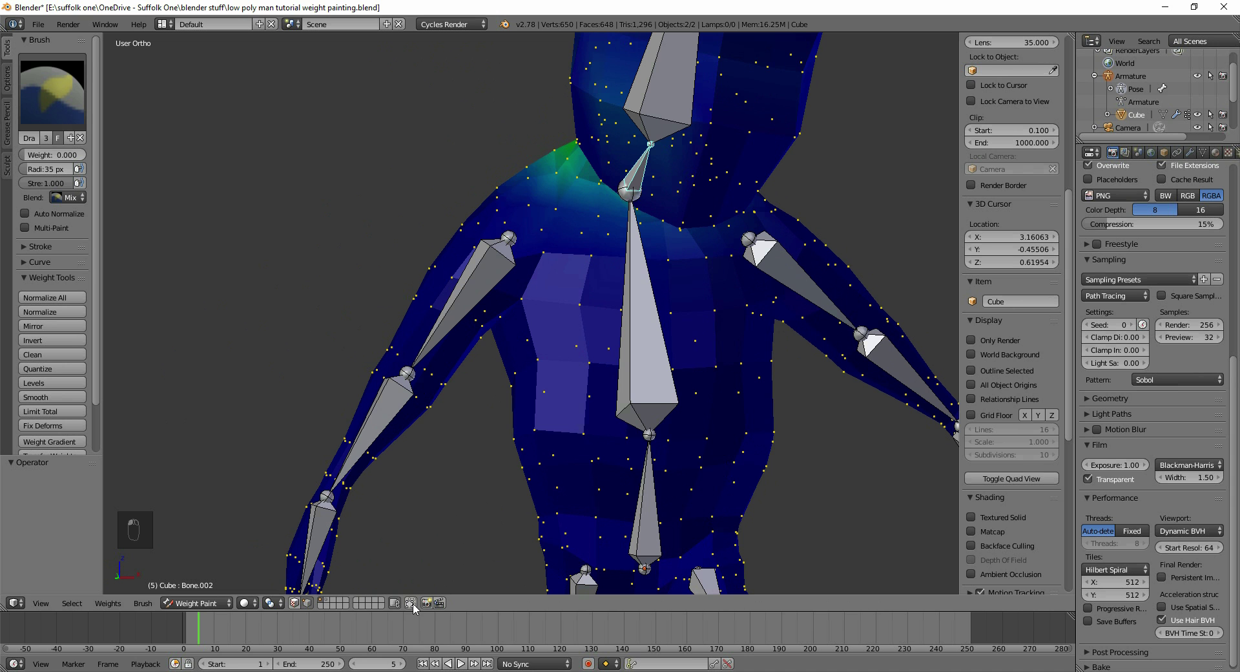
middle_drag(536, 310, 568, 275)
click(308, 602)
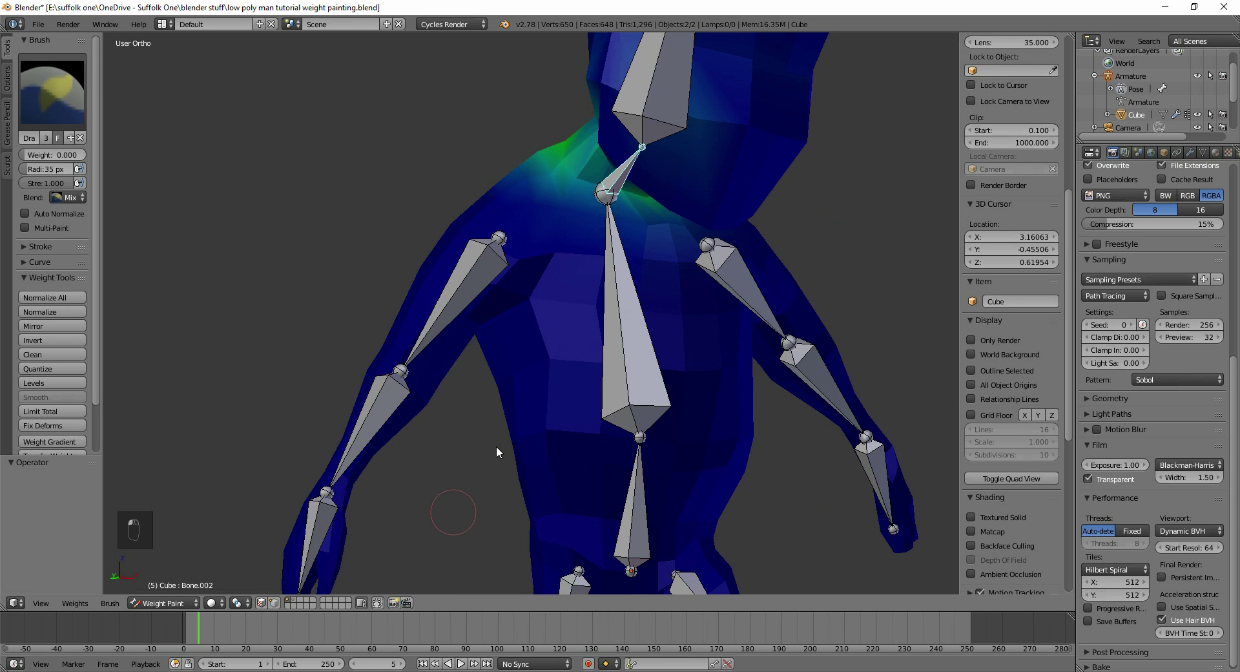
Enable face selection masking, select four faces on the torso beside the spine bone, and turn the masking off
click(260, 602)
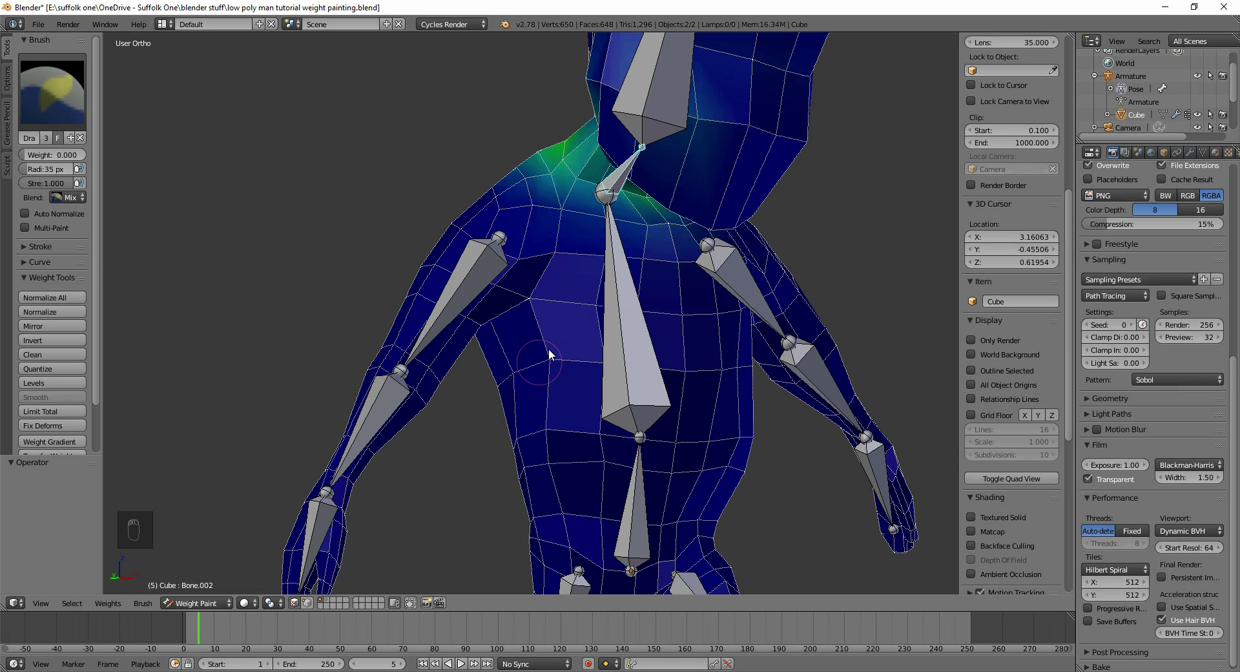
right_click(563, 335)
shift+right_click(575, 388)
shift+right_click(524, 351)
shift+right_click(540, 373)
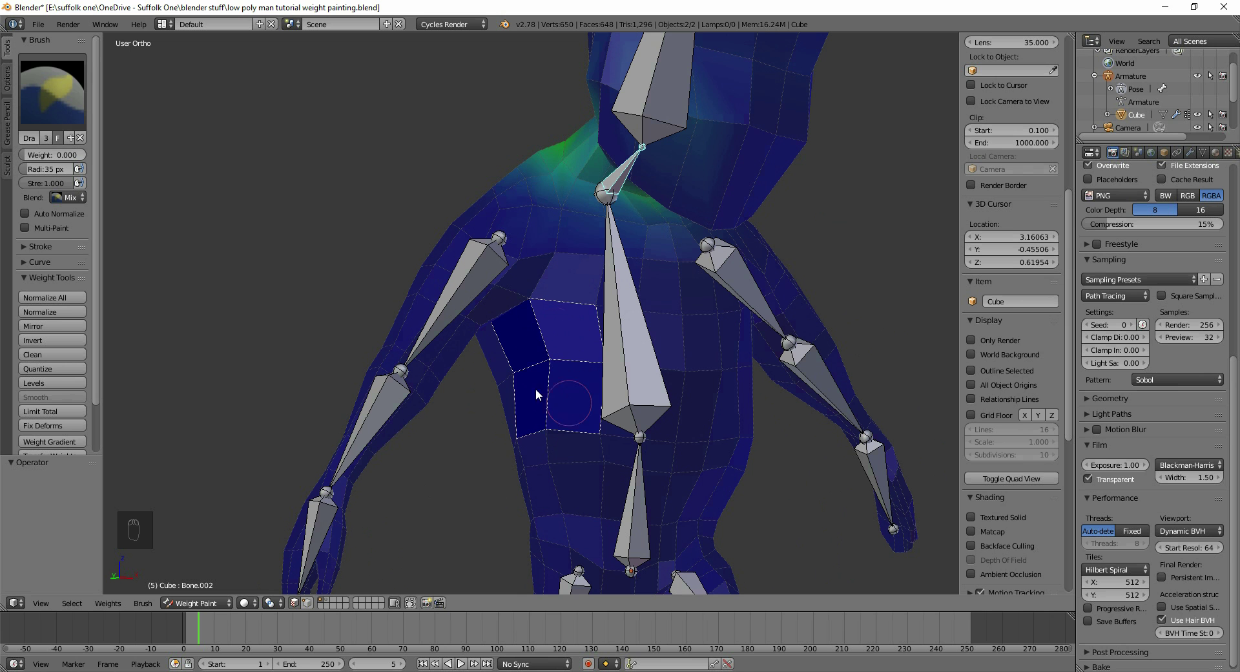
click(293, 604)
Switch the viewport to wireframe shading to view the bones inside the character mesh
key(z)
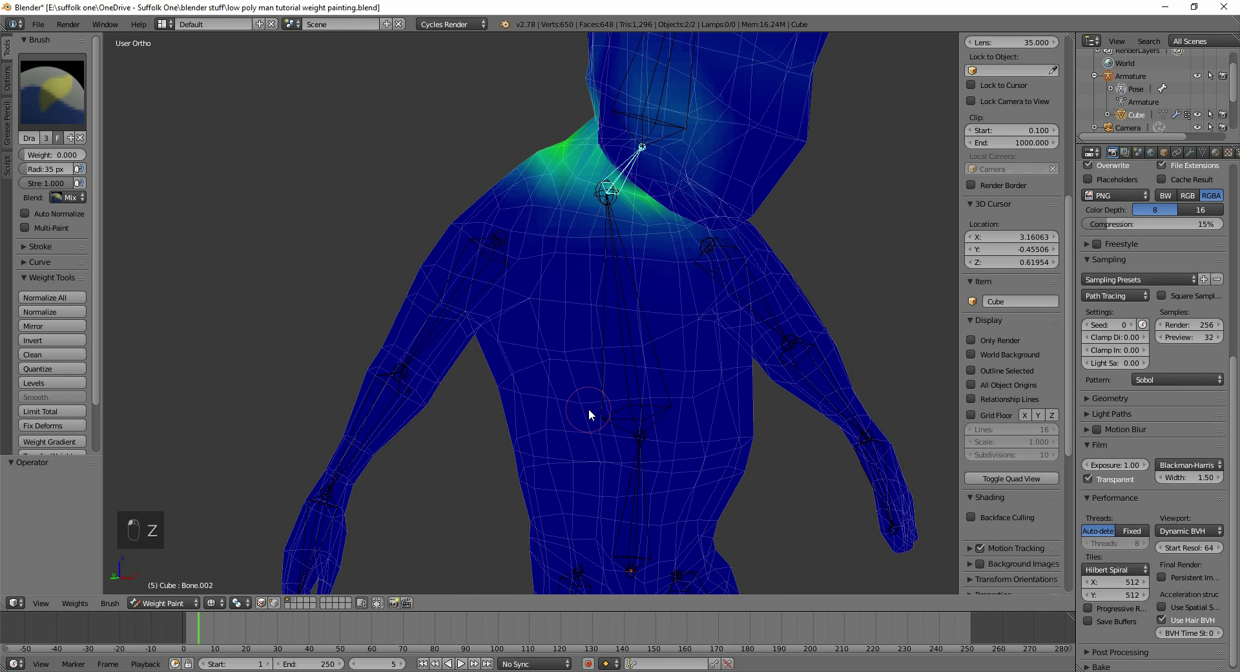
mouse_move(661, 355)
middle_down()
mouse_move(587, 293)
mouse_move(643, 319)
mouse_move(769, 321)
mouse_move(491, 323)
mouse_move(651, 294)
middle_up()
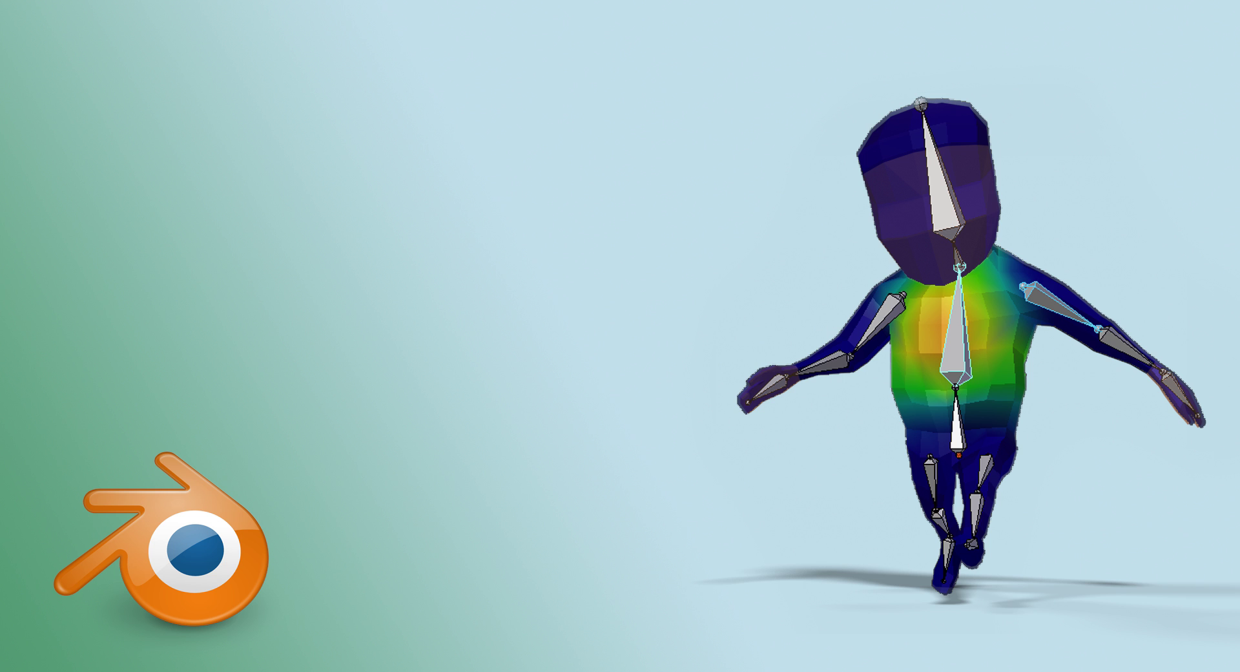